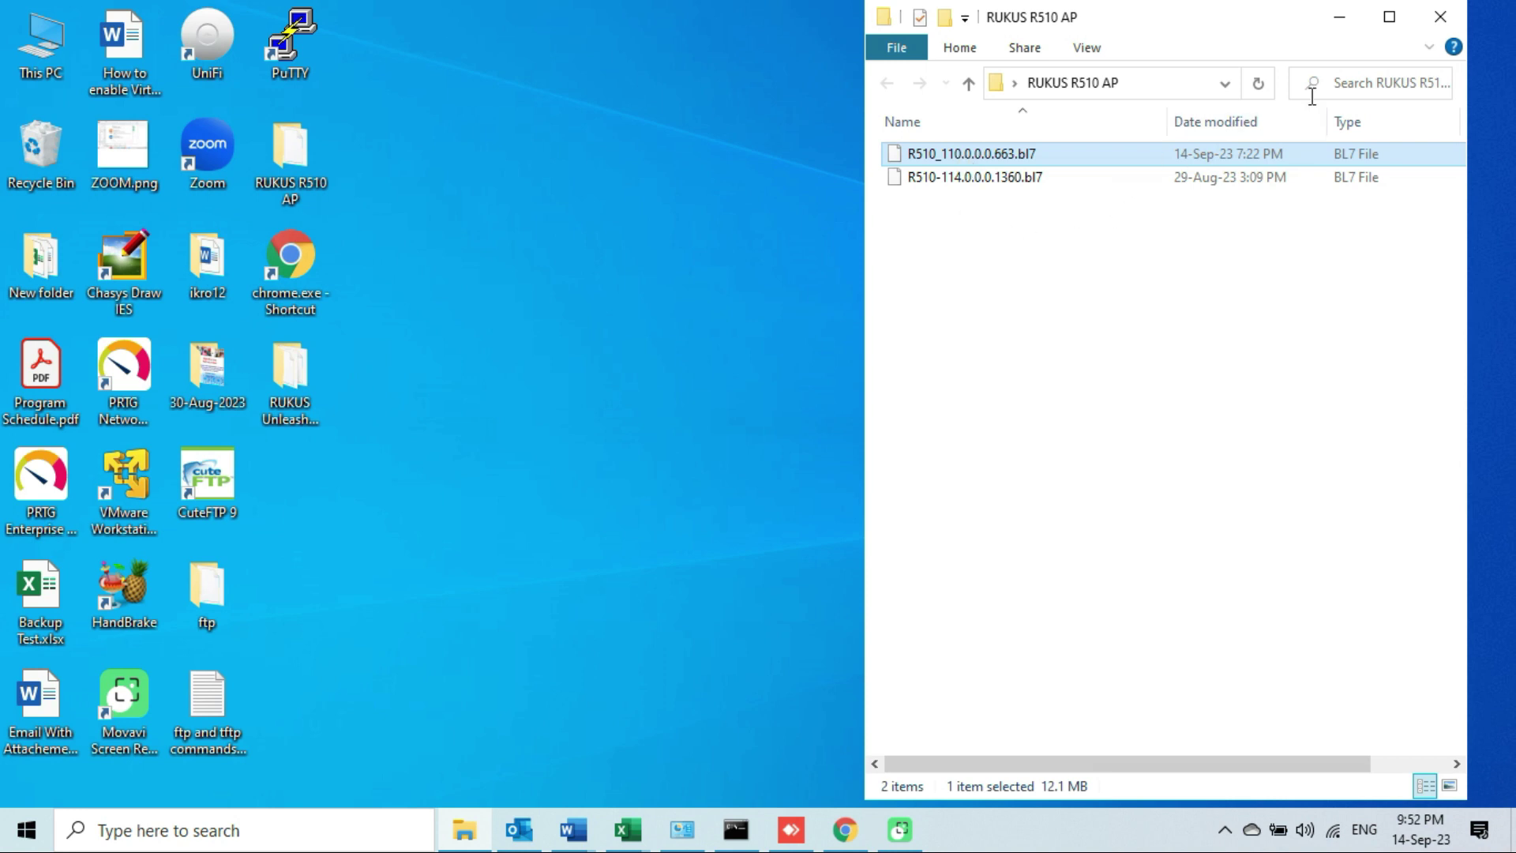
Minimize the RUKUS R510 AP folder window so the desktop is visible.
{"action": "left_click", "coordinate": [1342, 18]}
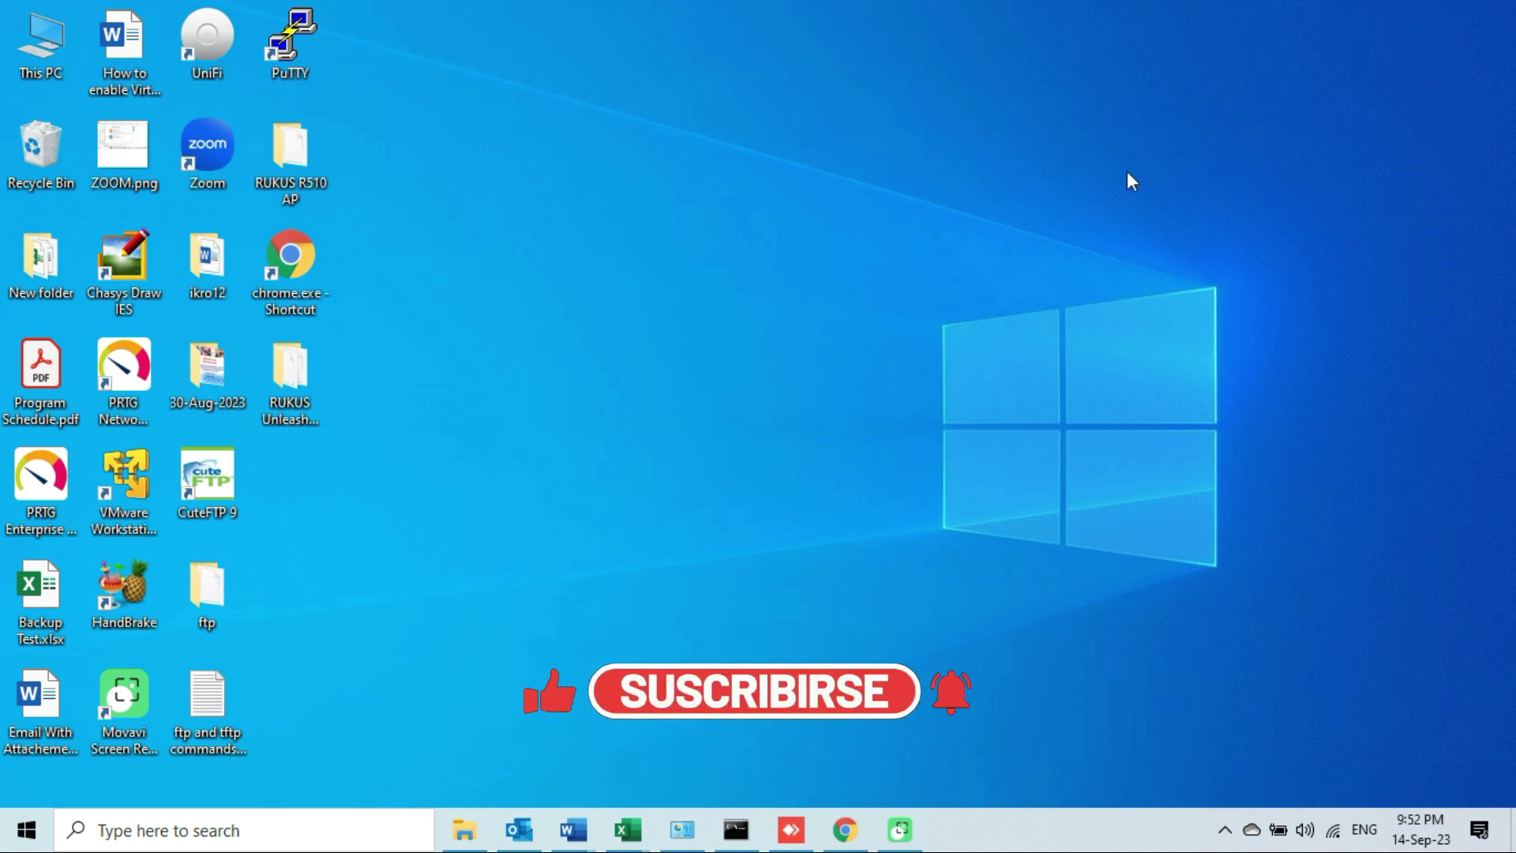
Ping 10.0.2.40 from Command Prompt to confirm 0% packet loss, then minimize the window.
{"action": "left_click", "coordinate": [736, 829]}
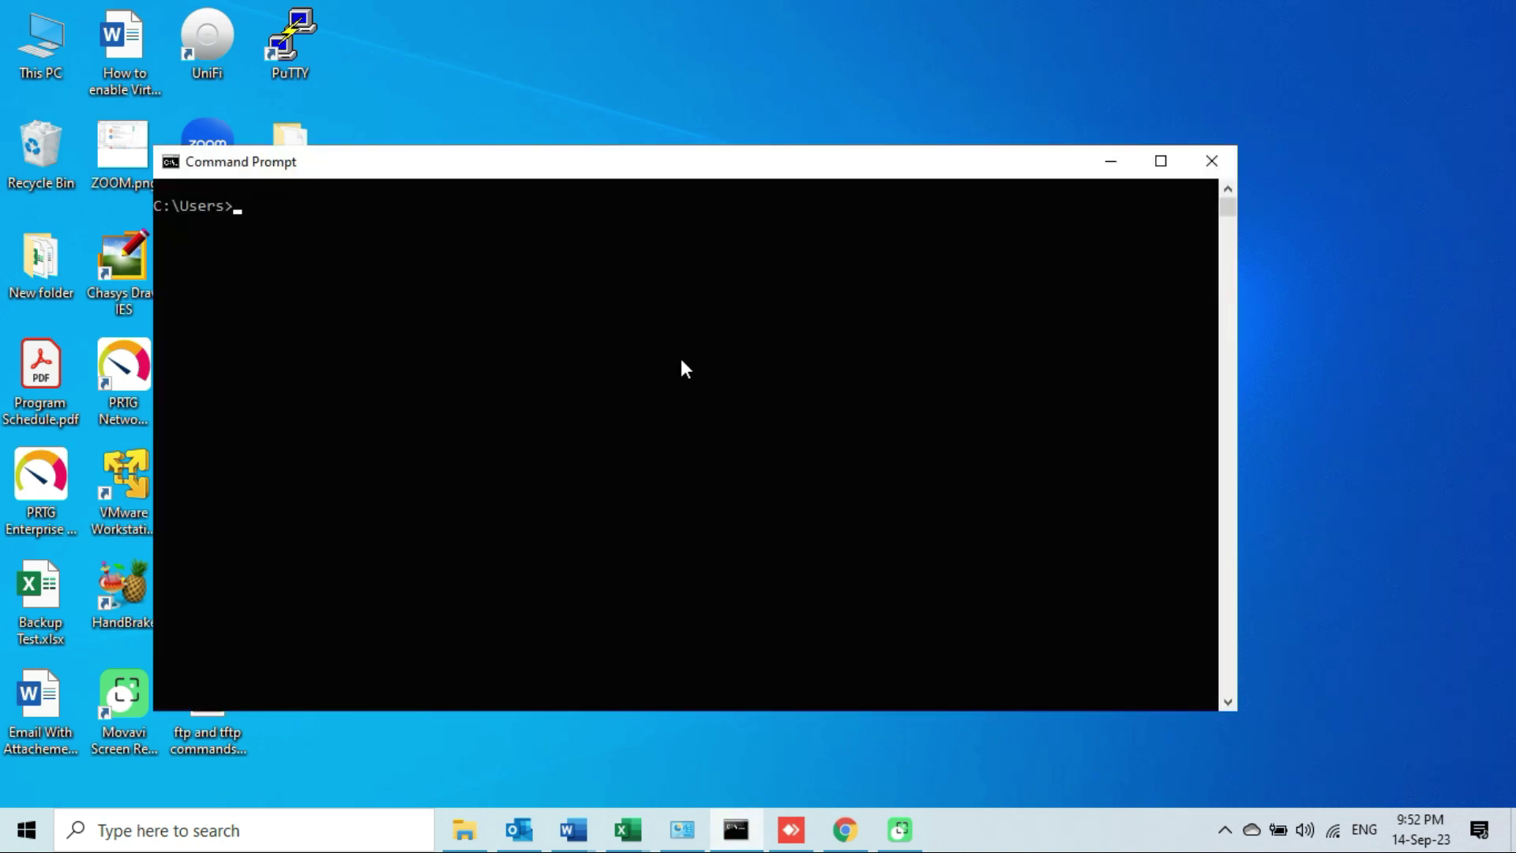
{"action": "type", "text": "ping 10.0.2.40"}
{"action": "key", "text": "Return"}
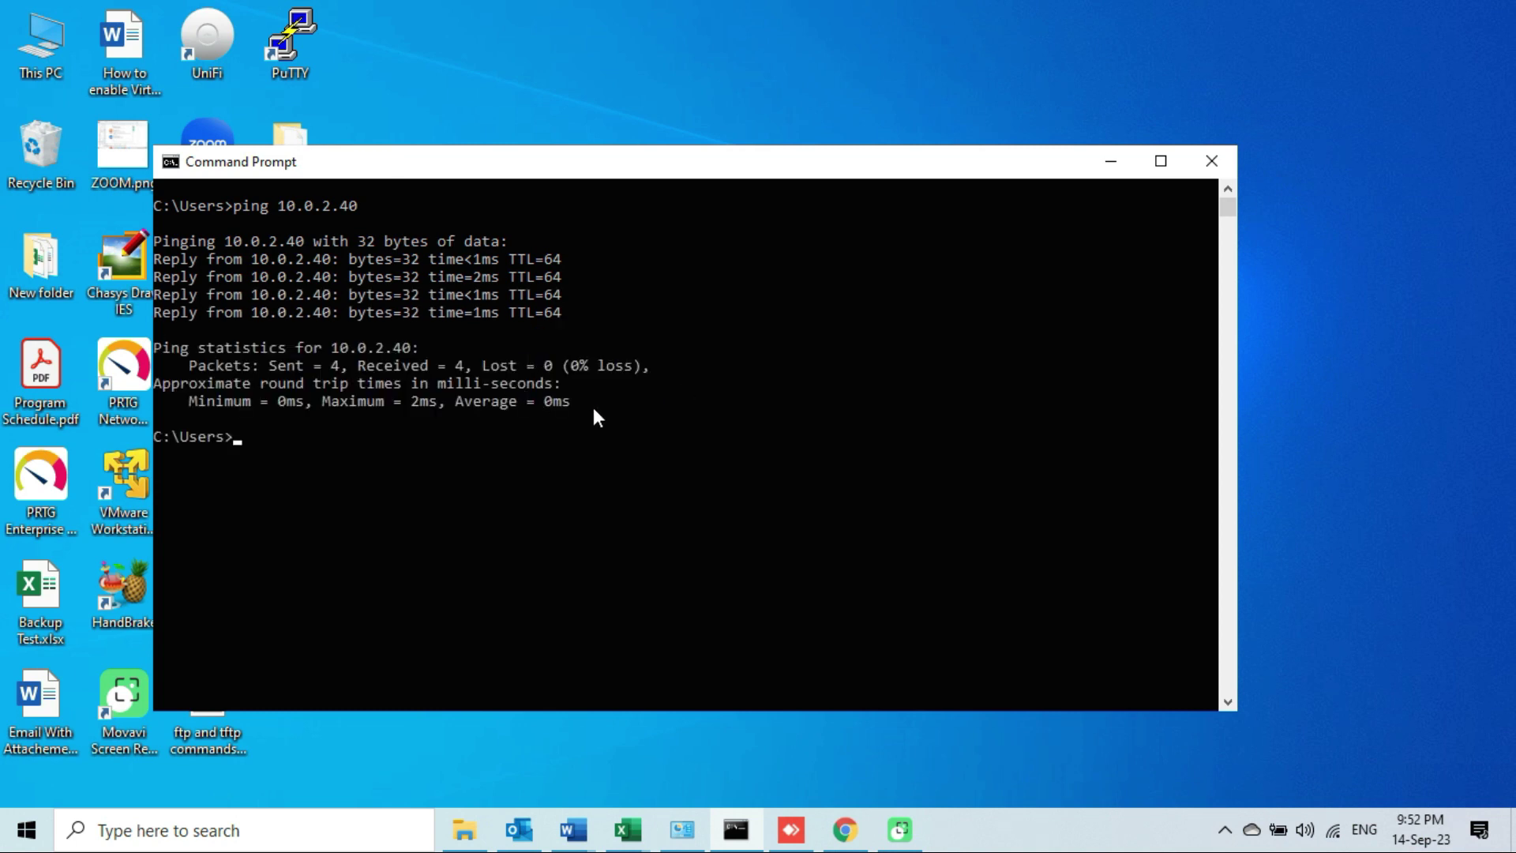
{"action": "left_click", "coordinate": [1110, 164]}
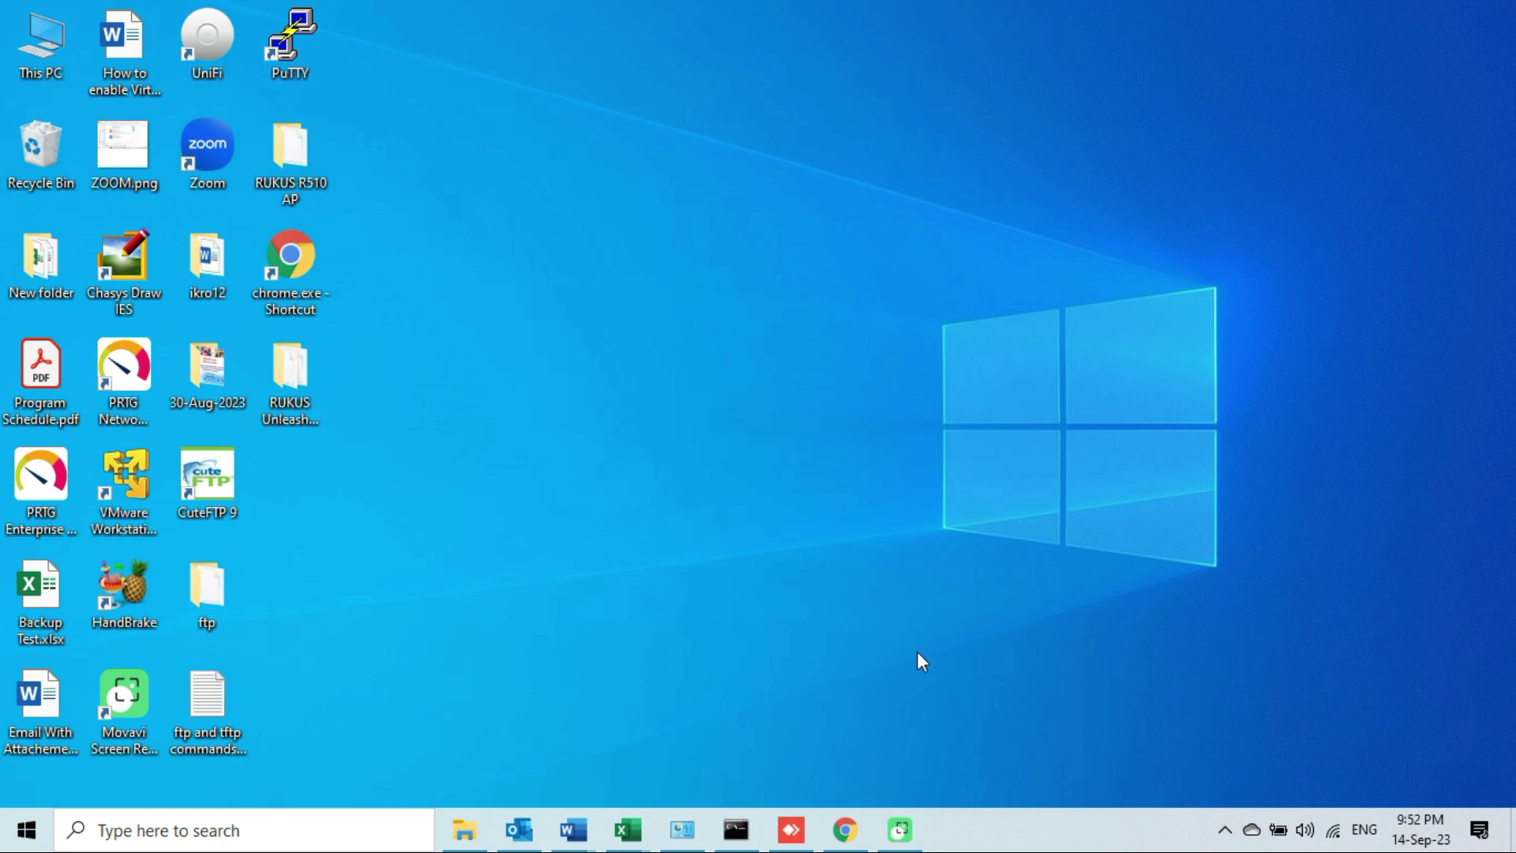
{"action": "left_click", "coordinate": [846, 827]}
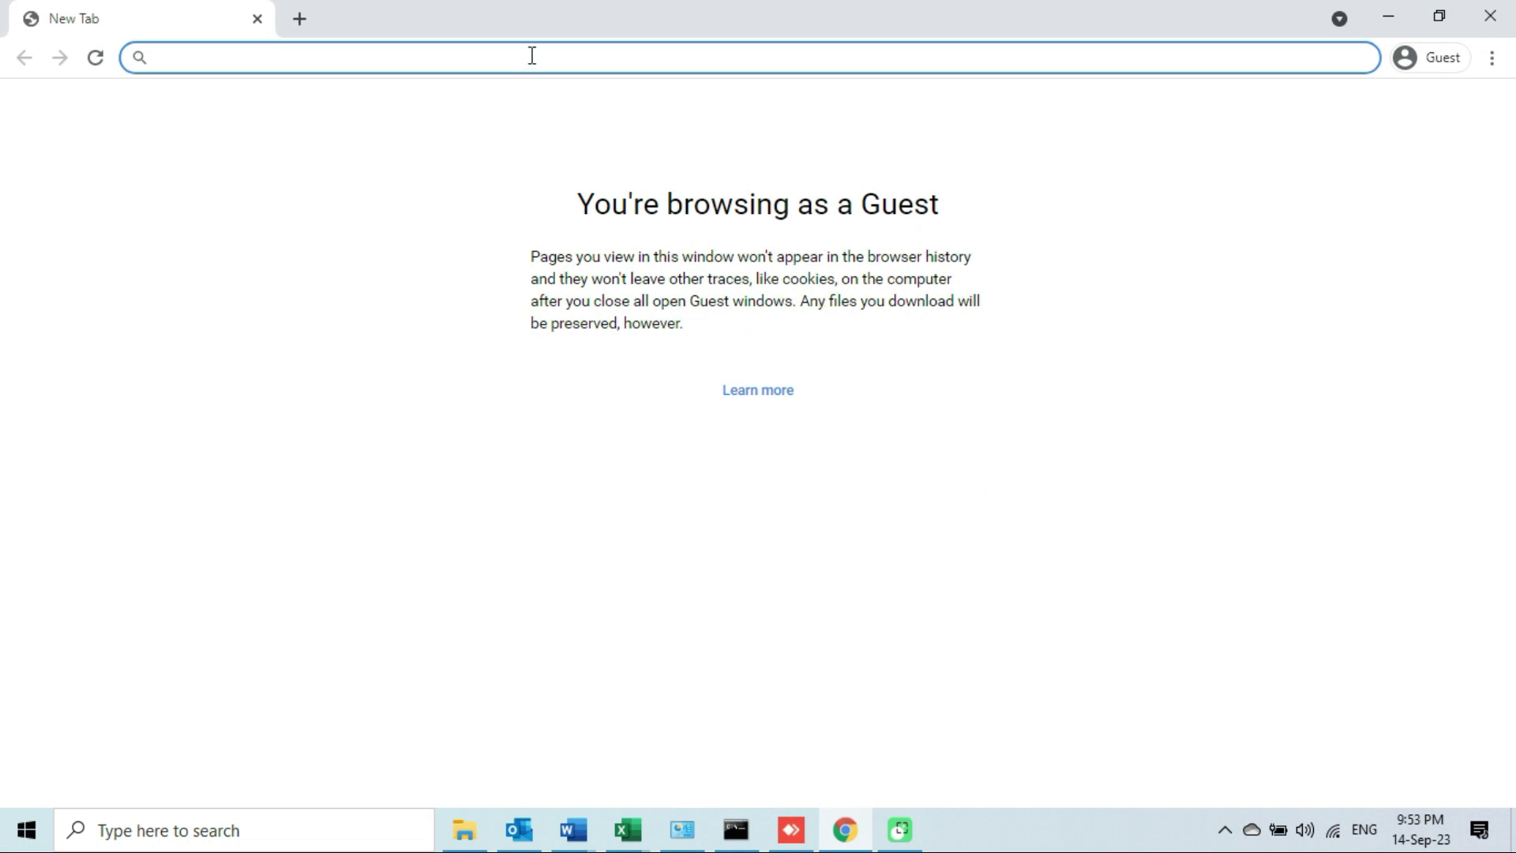
{"action": "type", "text": "https:"}
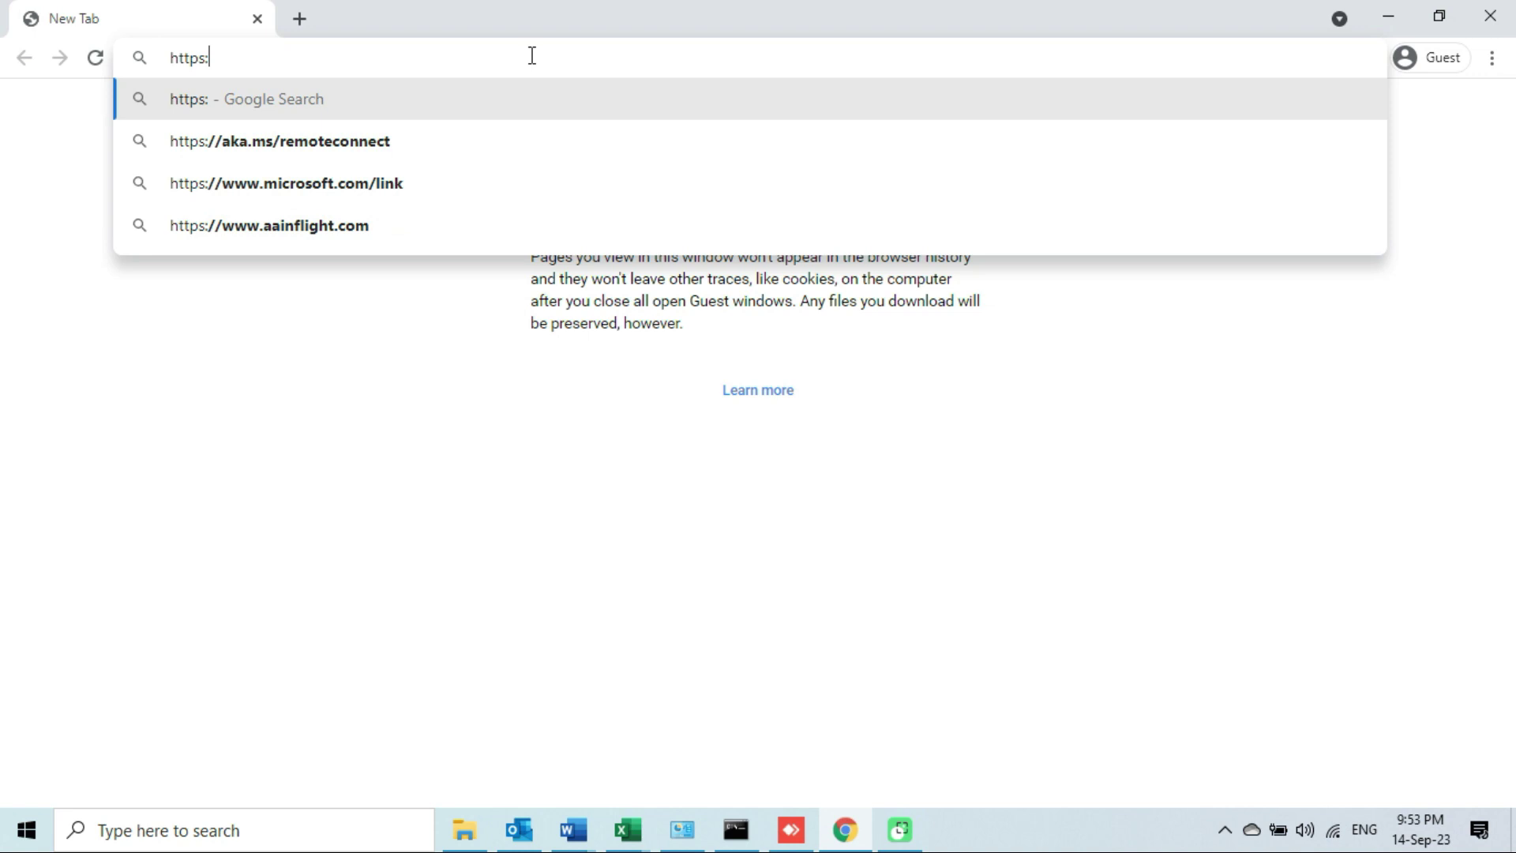
{"action": "type", "text": "//"}
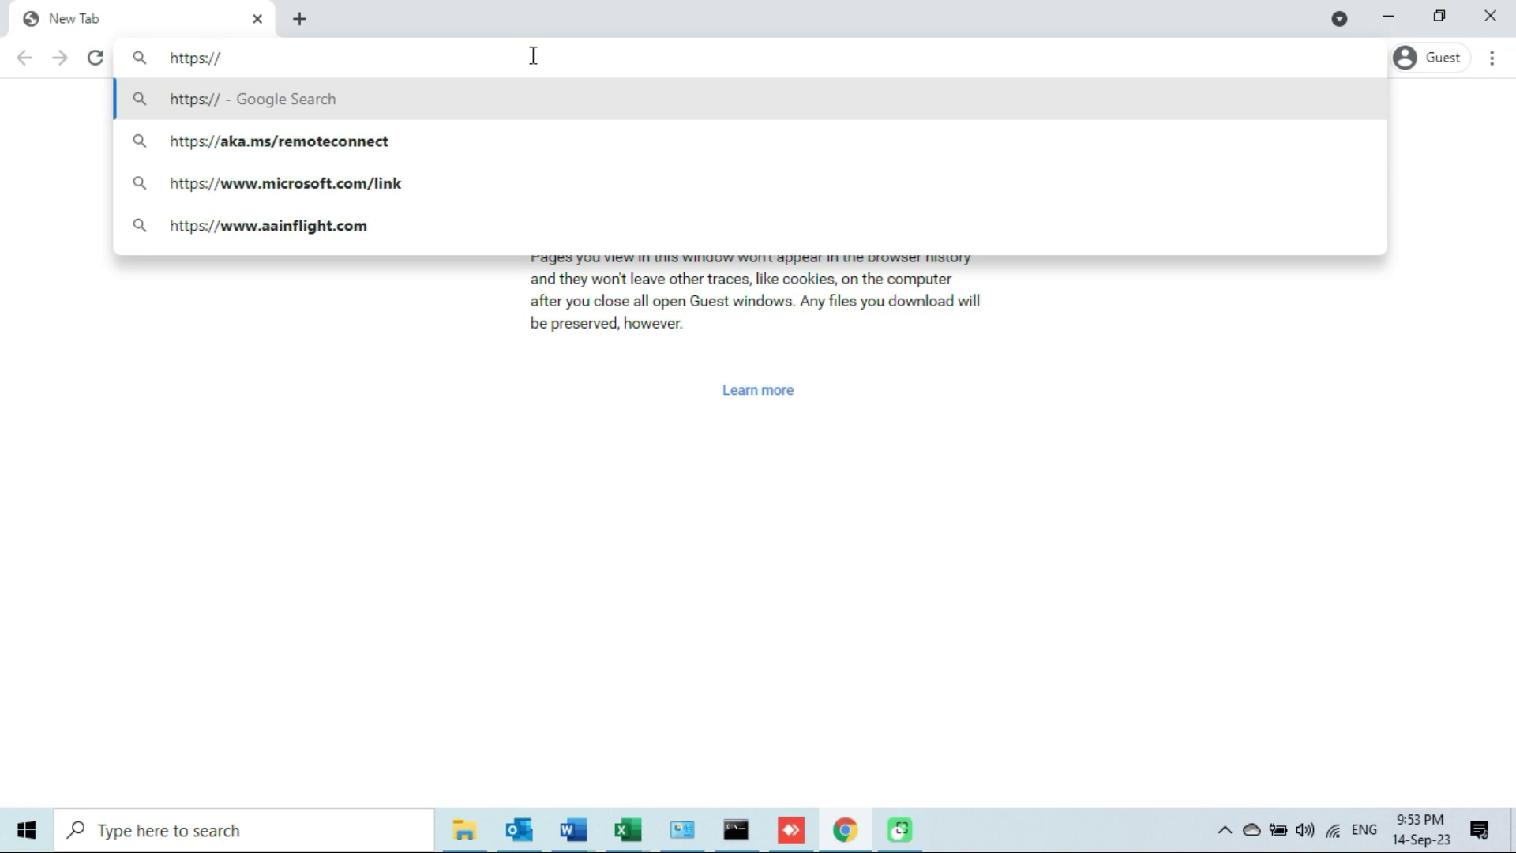
{"action": "type", "text": "10.0."}
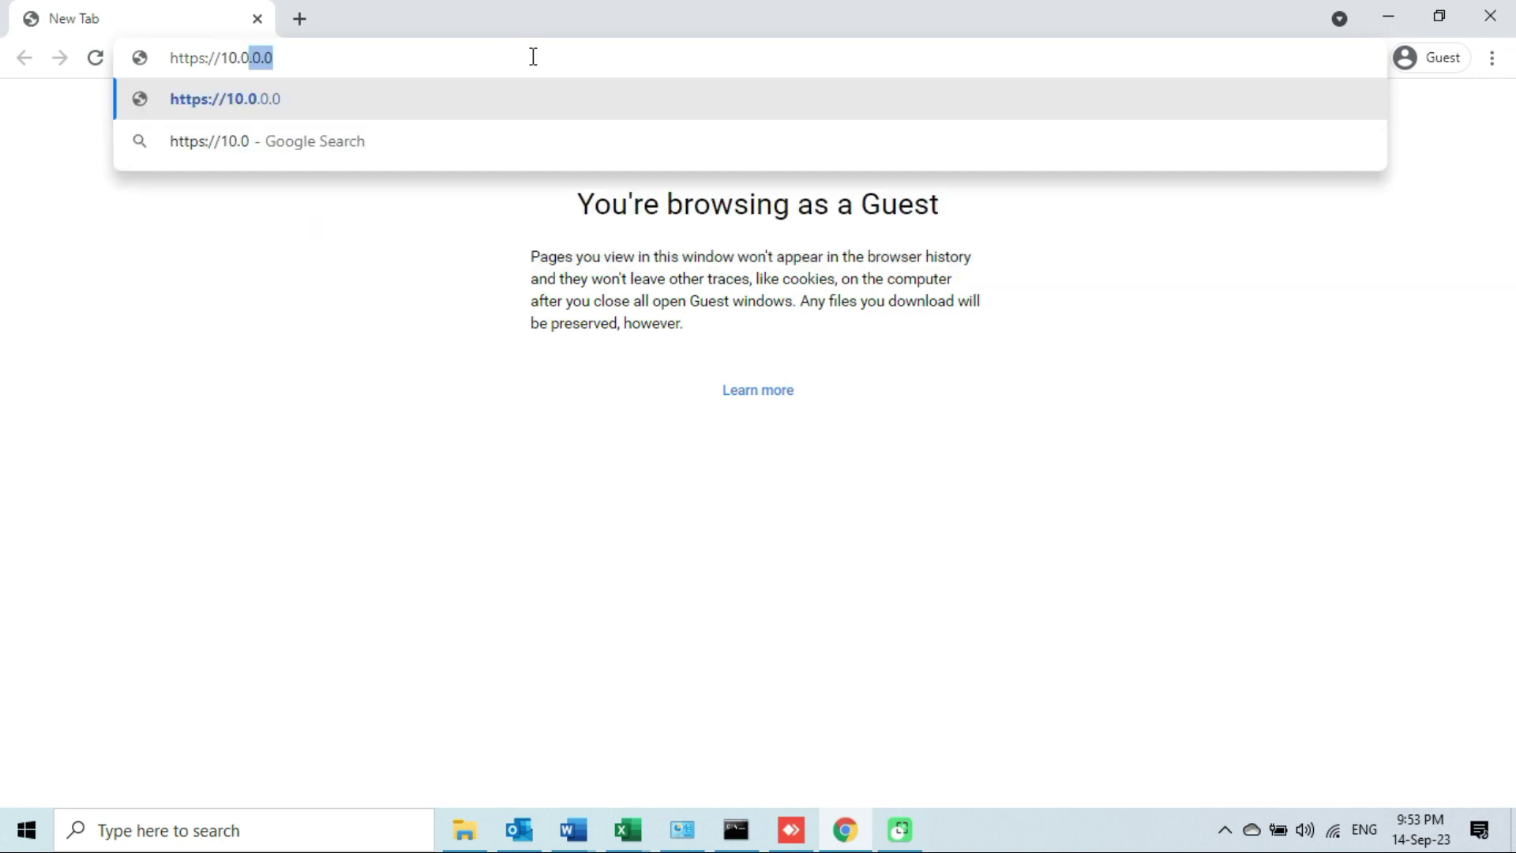
{"action": "type", "text": "2.40"}
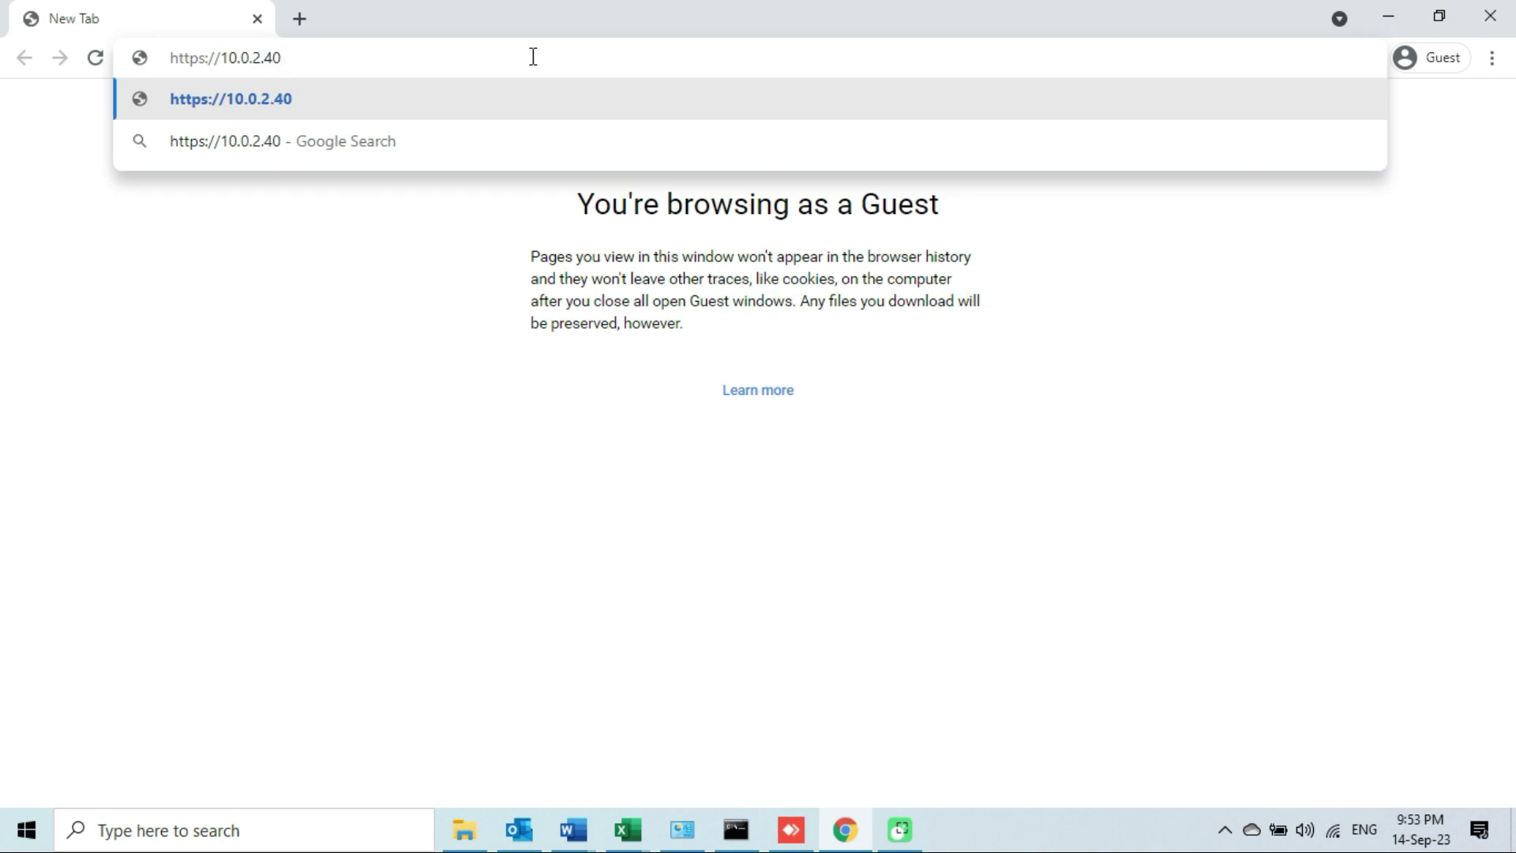
{"action": "key", "text": "Return"}
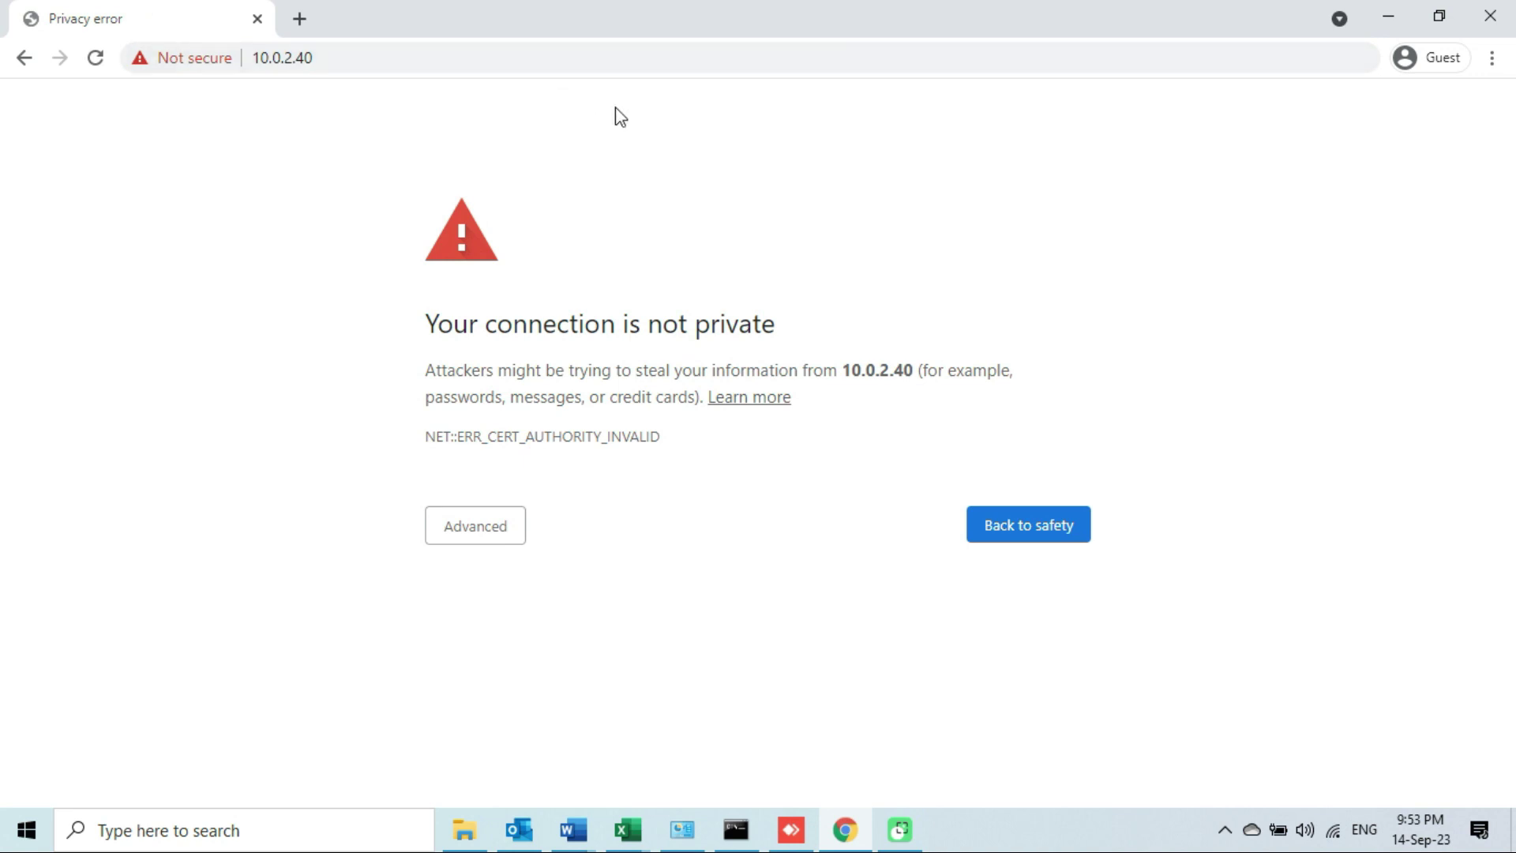
{"action": "left_click", "coordinate": [484, 537]}
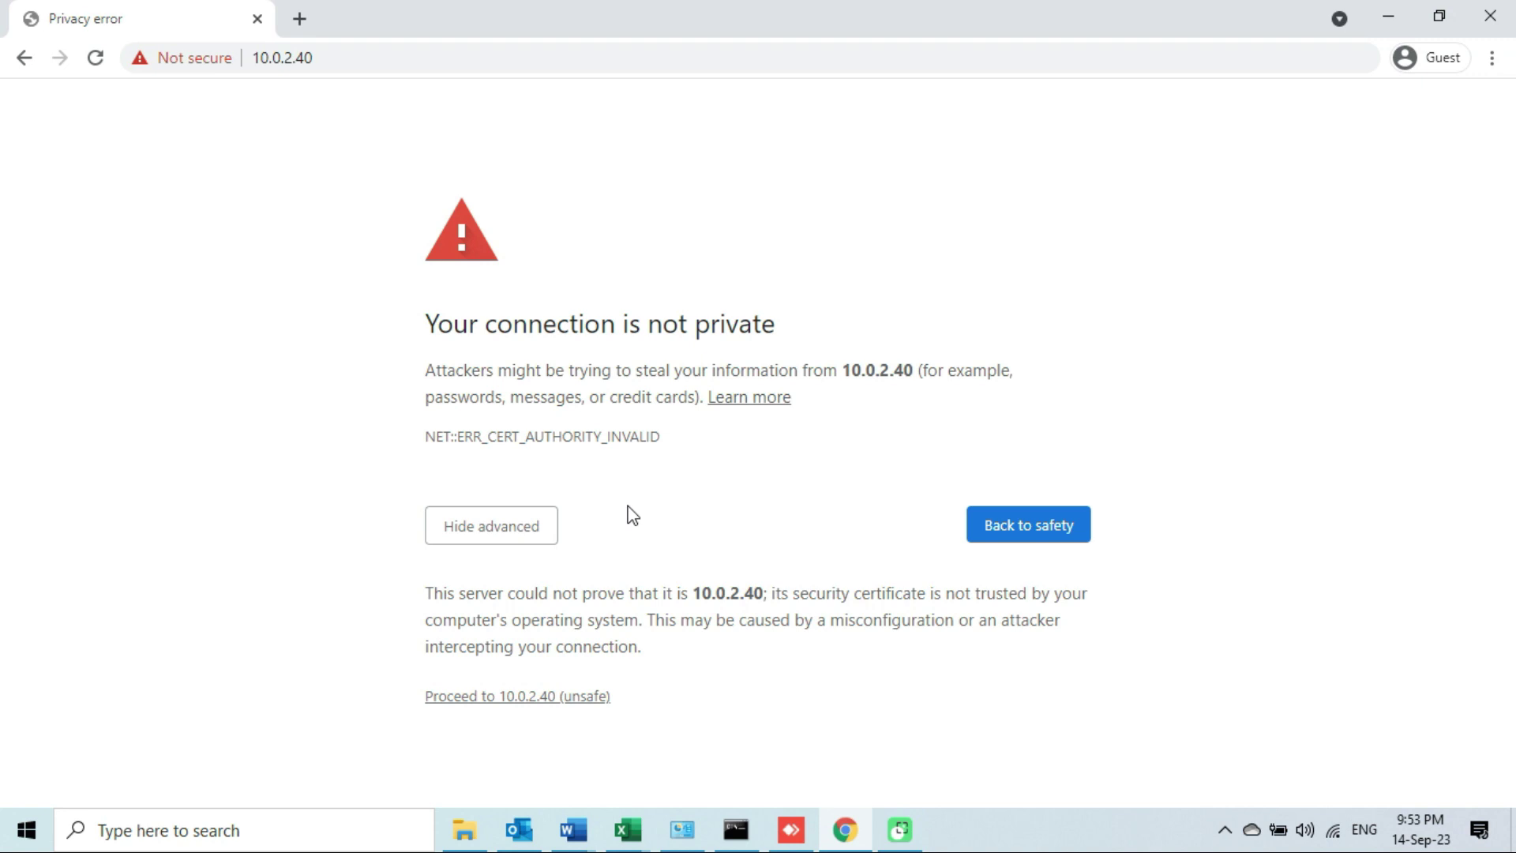
{"action": "left_click", "coordinate": [531, 698]}
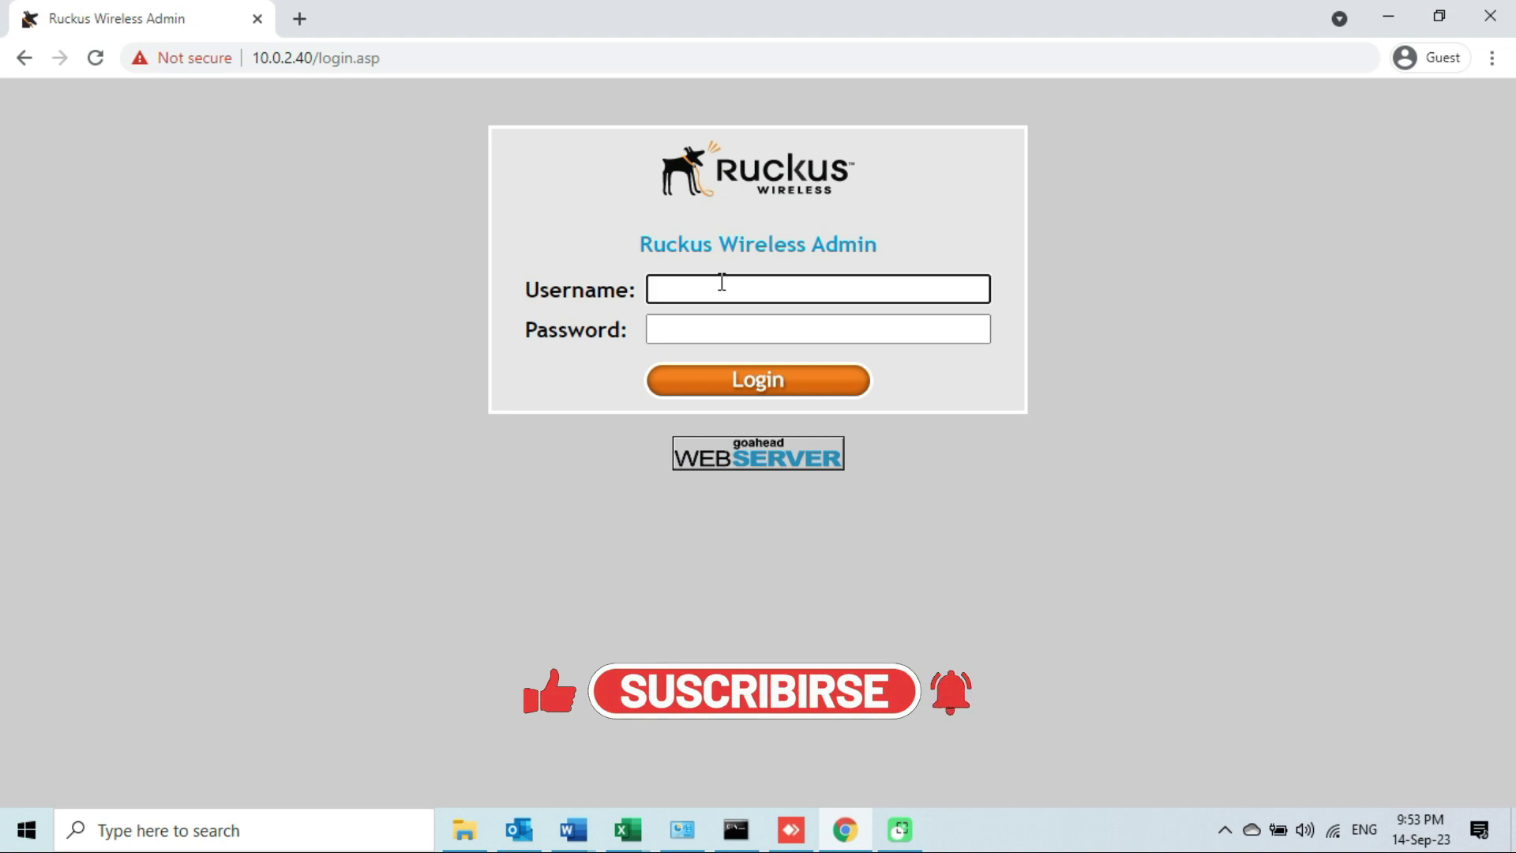
Log in to Ruckus Wireless Admin with the admin username and password.
{"action": "type", "text": "super"}
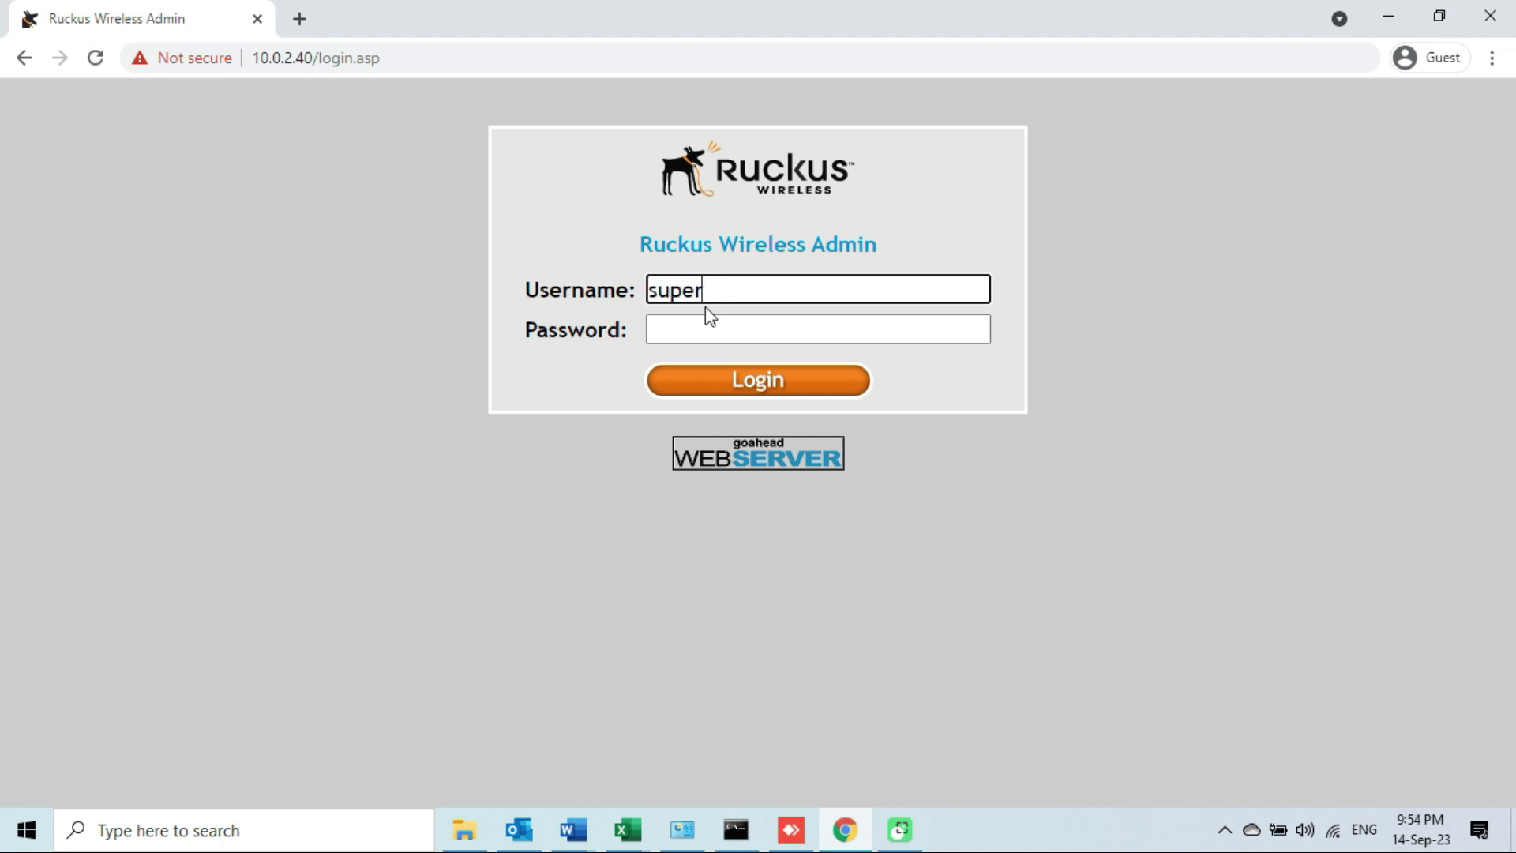
{"action": "left_click", "coordinate": [700, 326]}
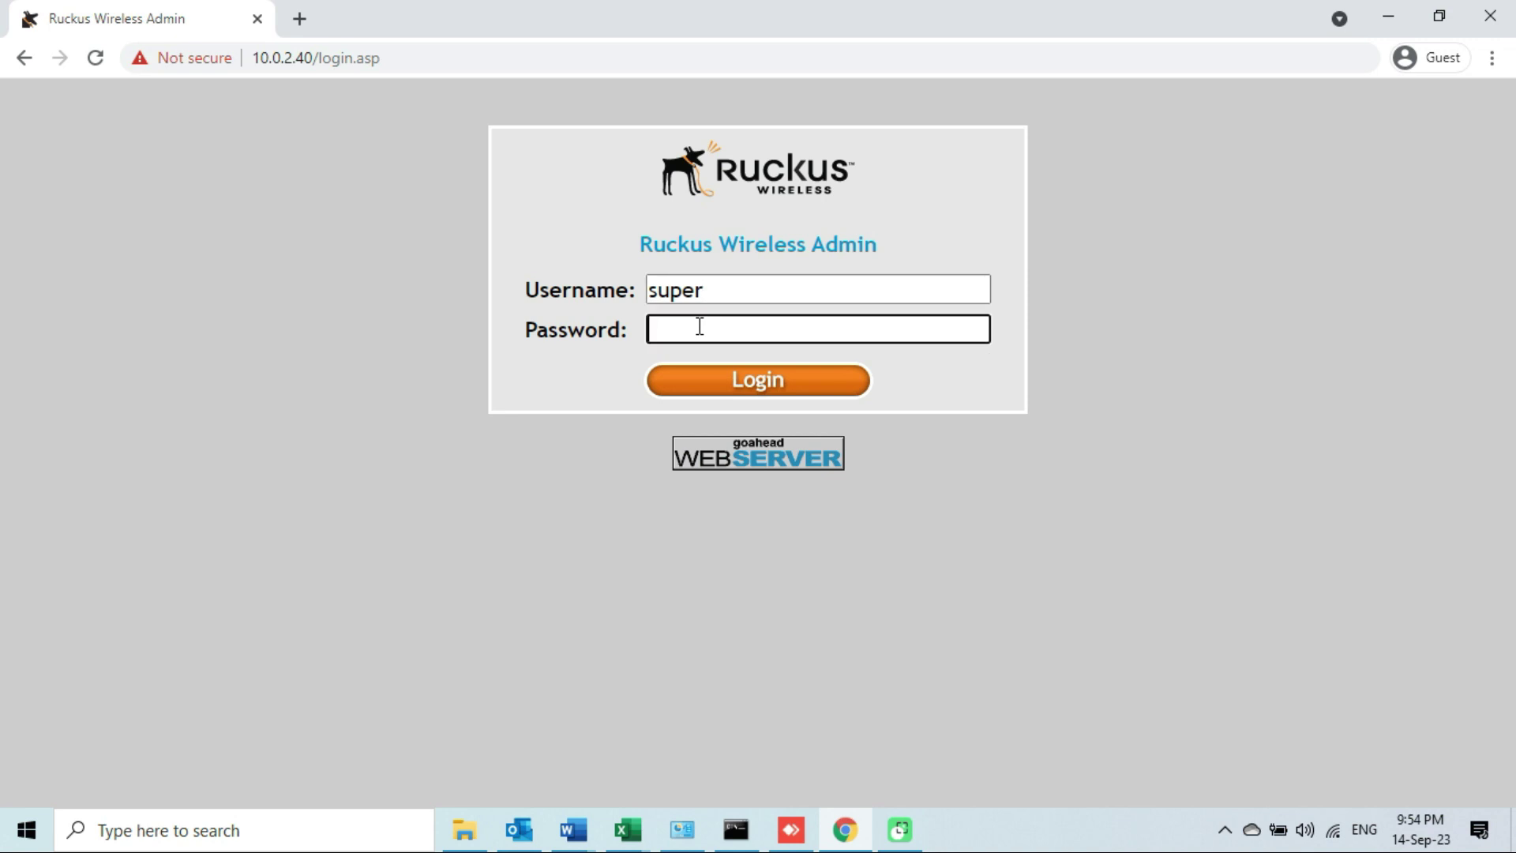
{"action": "left_click", "coordinate": [796, 399]}
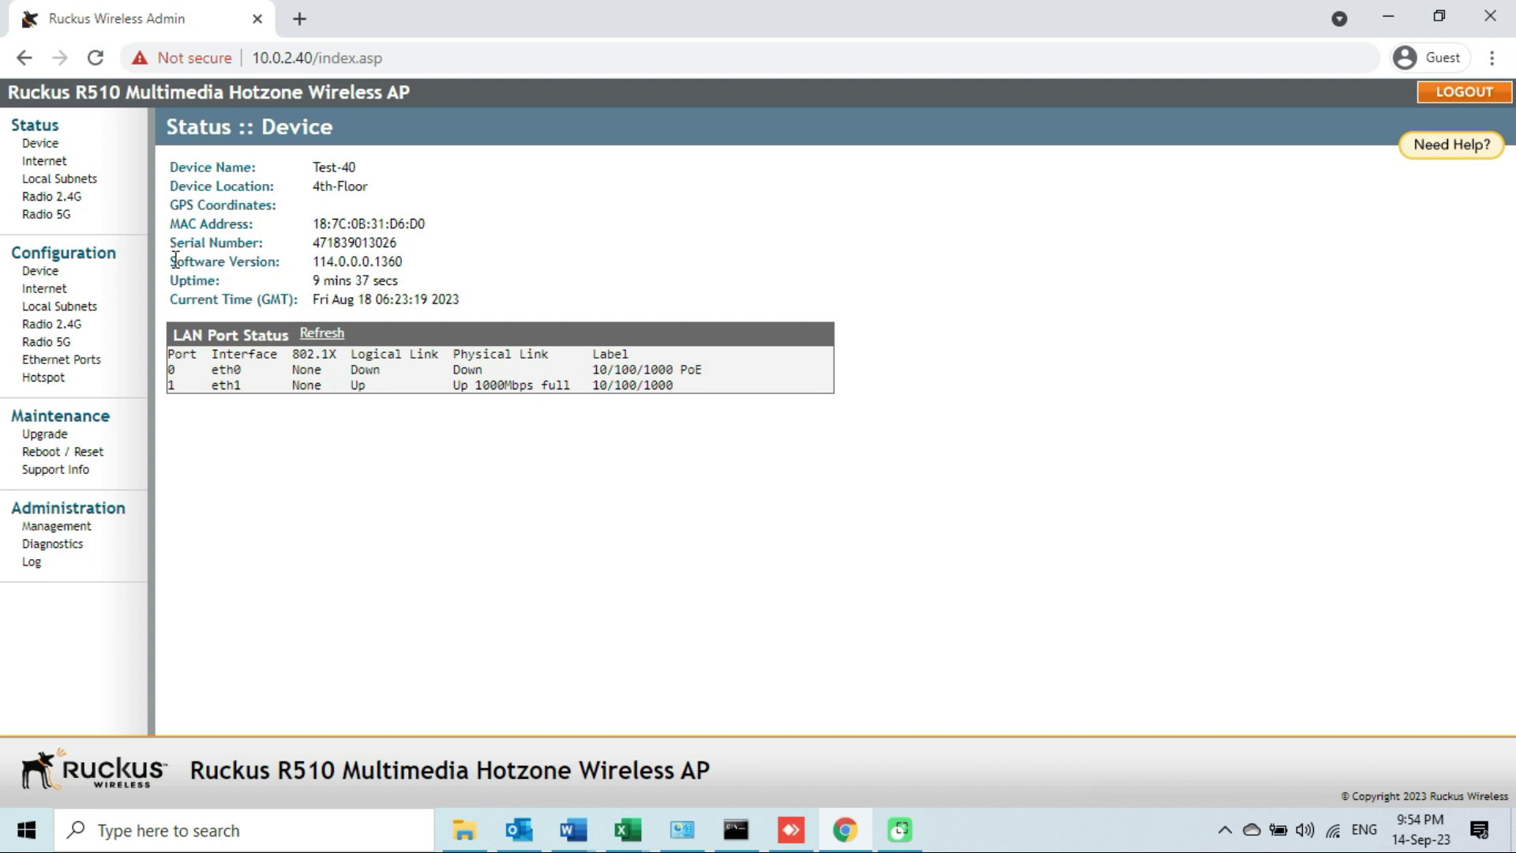
{"action": "left_click_drag", "start_coordinate": [175, 261], "coordinate": [410, 263]}
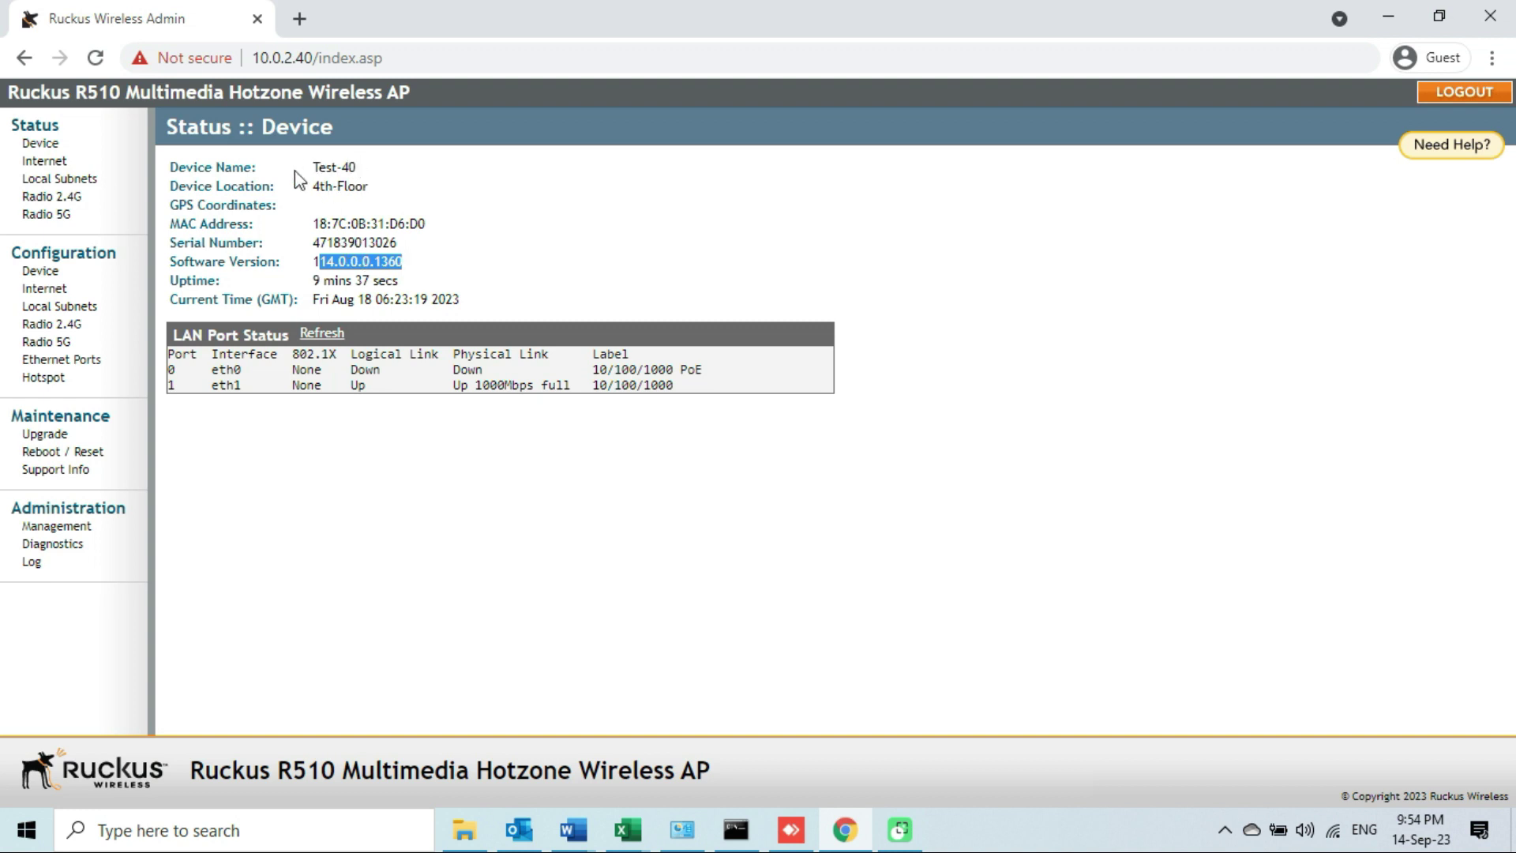
{"action": "left_click", "coordinate": [359, 263]}
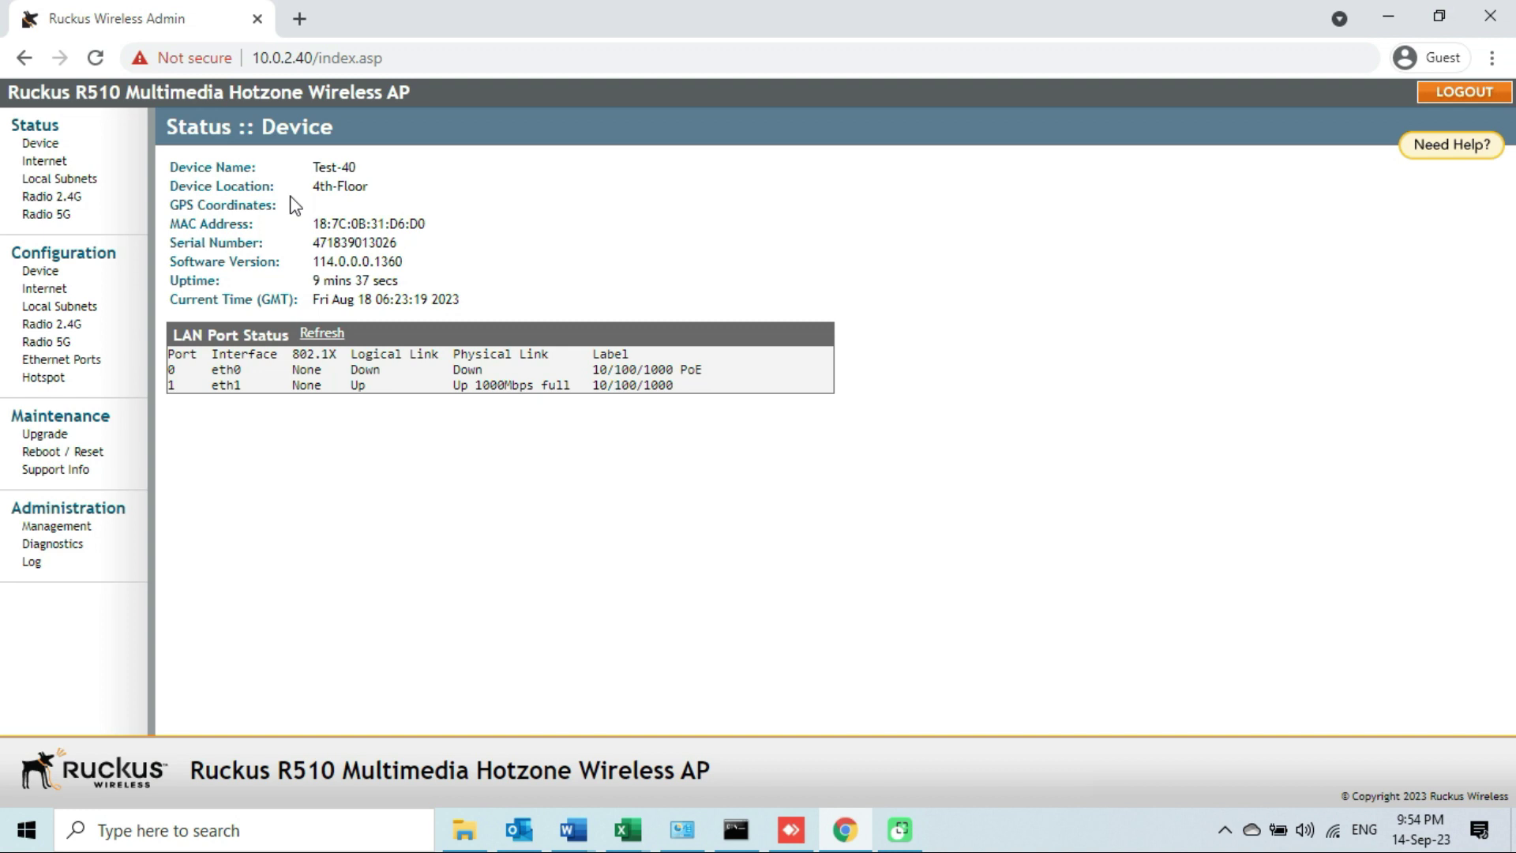
Check the Internet status and its IPv4 address, then view the Radio 2.4G status page.
{"action": "left_click", "coordinate": [45, 161]}
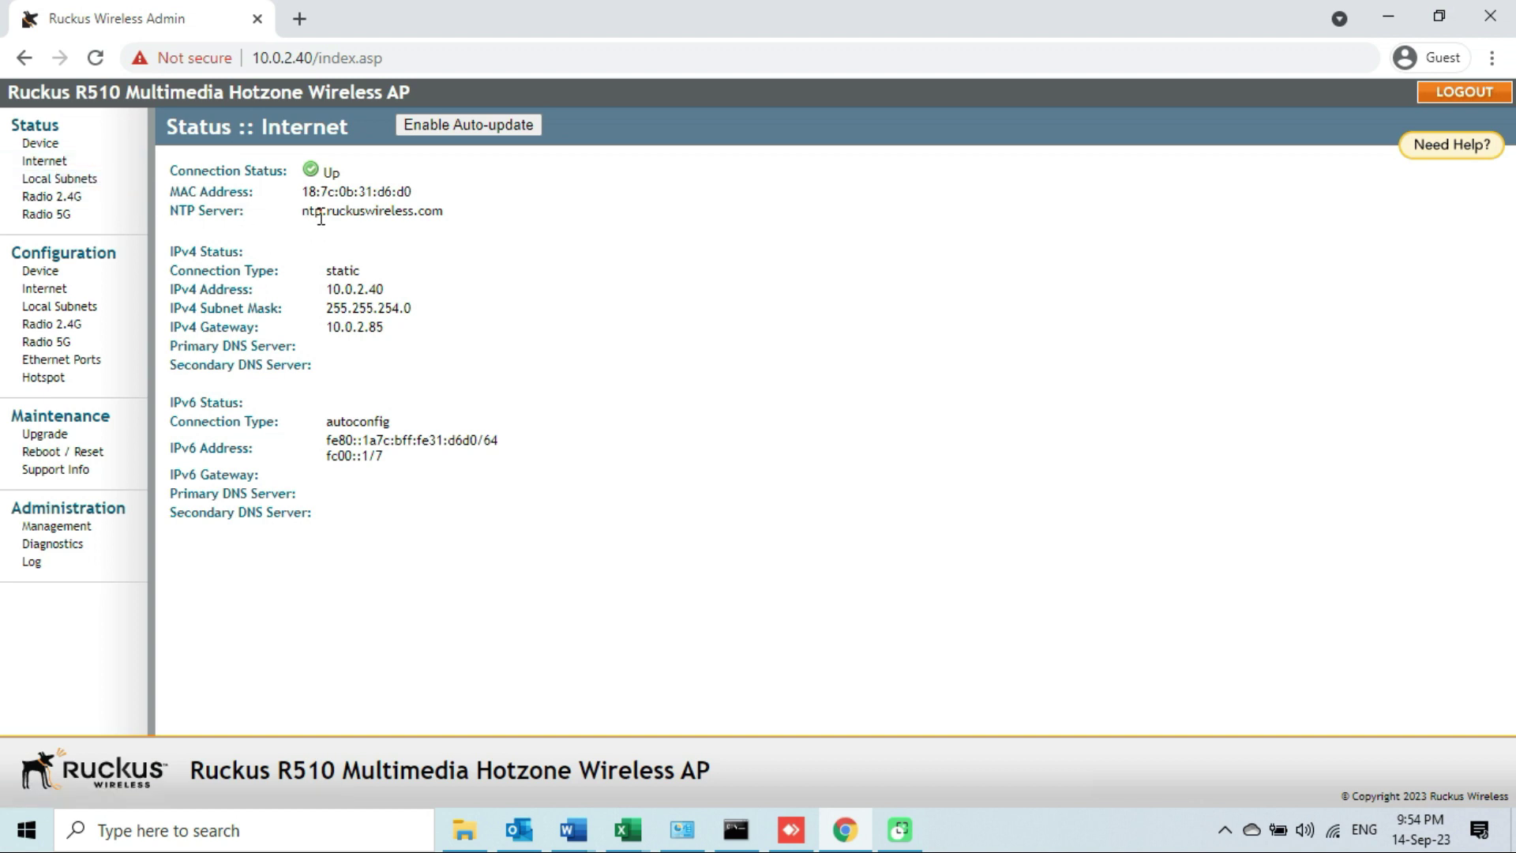
{"action": "mouse_move", "coordinate": [327, 269]}
{"action": "left_mouse_down"}
{"action": "mouse_move", "coordinate": [384, 290]}
{"action": "mouse_move", "coordinate": [322, 291]}
{"action": "left_mouse_up"}
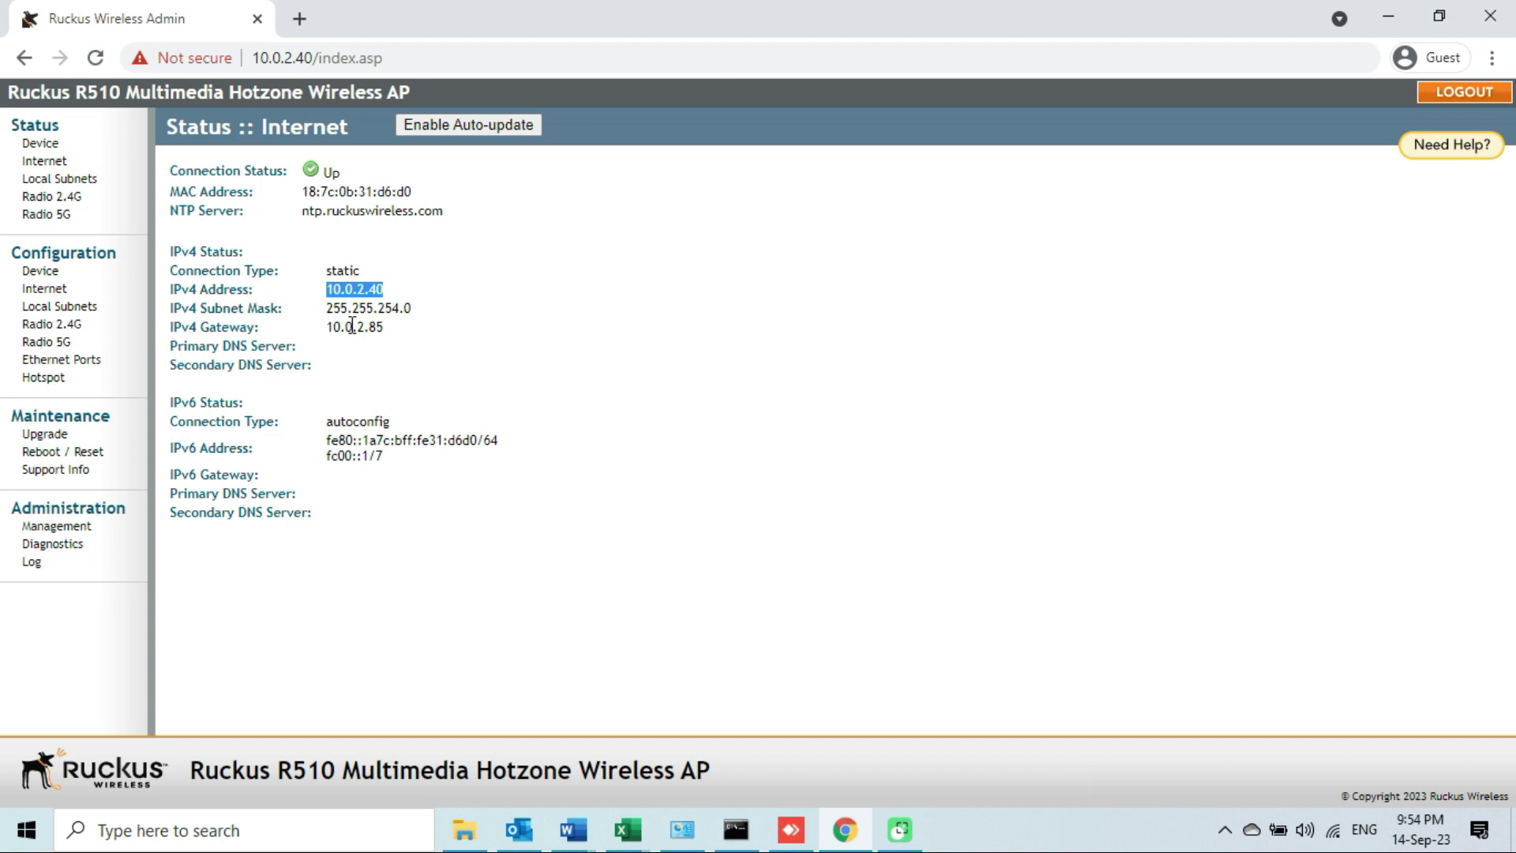
{"action": "left_click", "coordinate": [55, 197]}
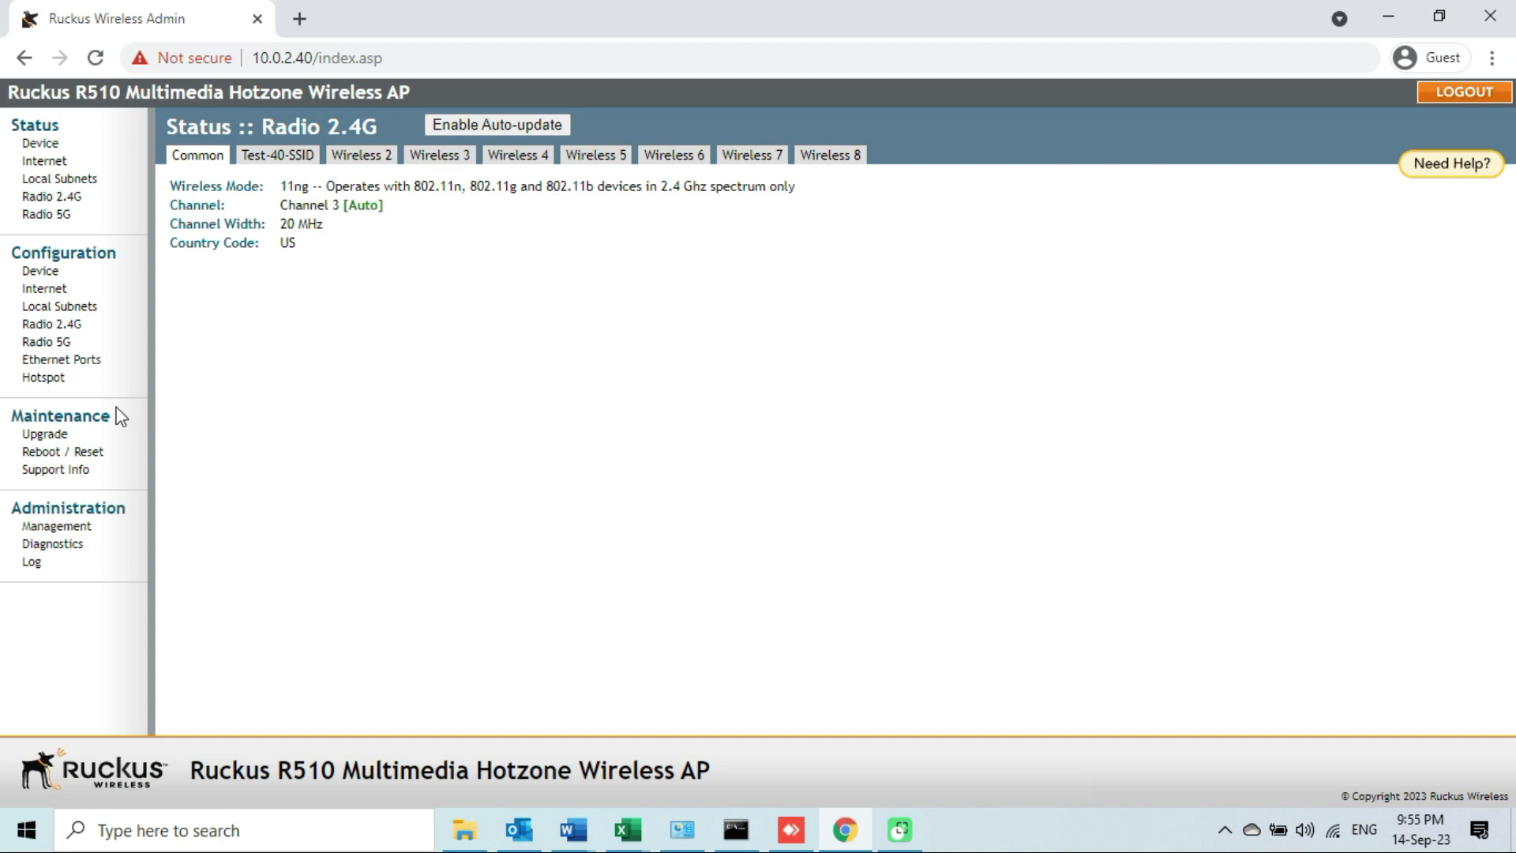
On Maintenance > Upgrade, select the Local method and bring up the file chooser.
{"action": "left_click", "coordinate": [52, 435]}
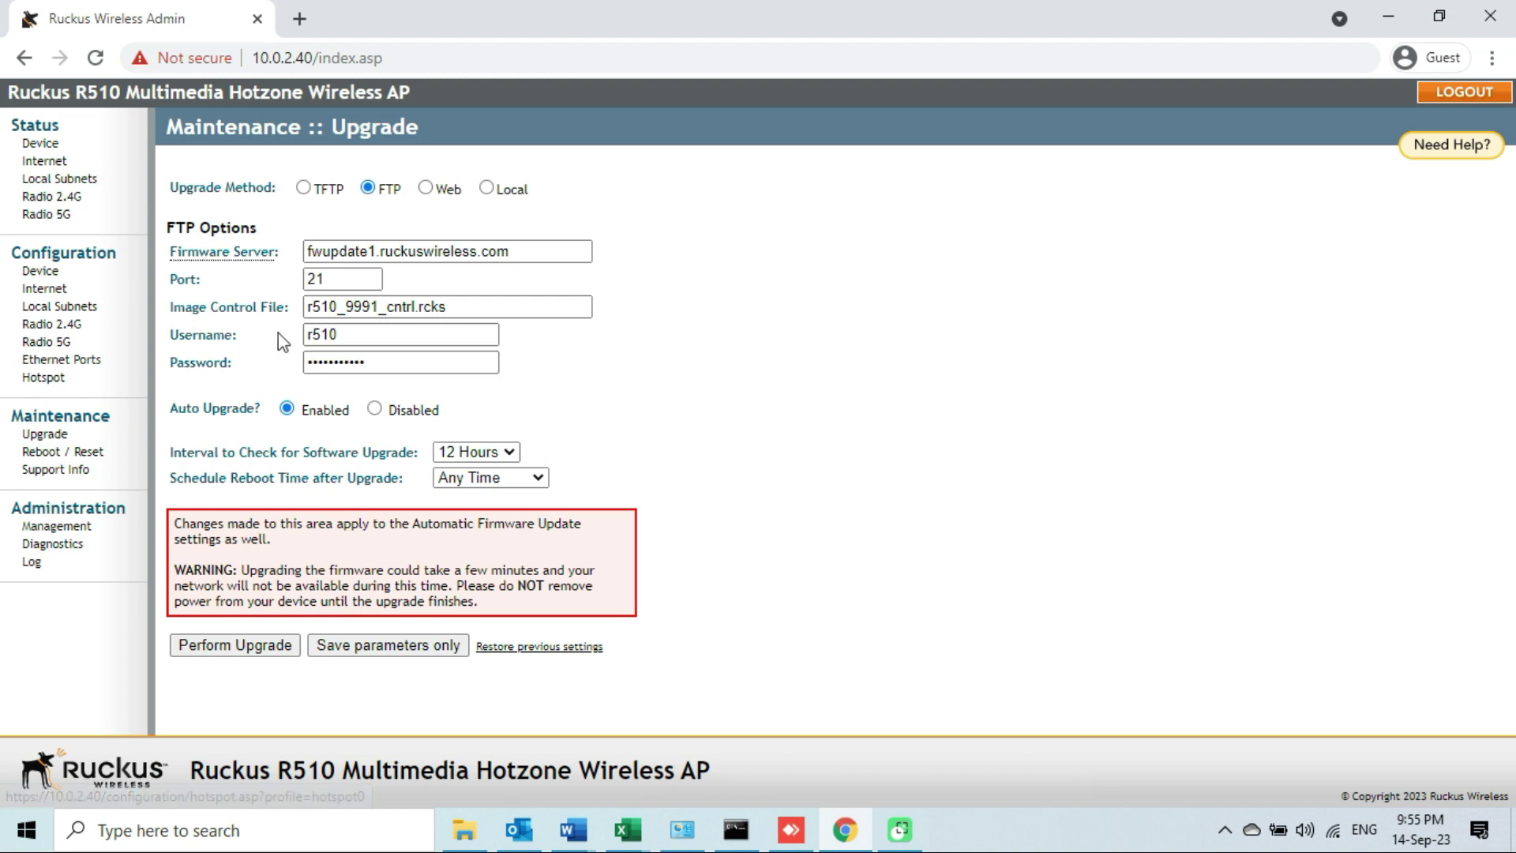
{"action": "left_click", "coordinate": [487, 189]}
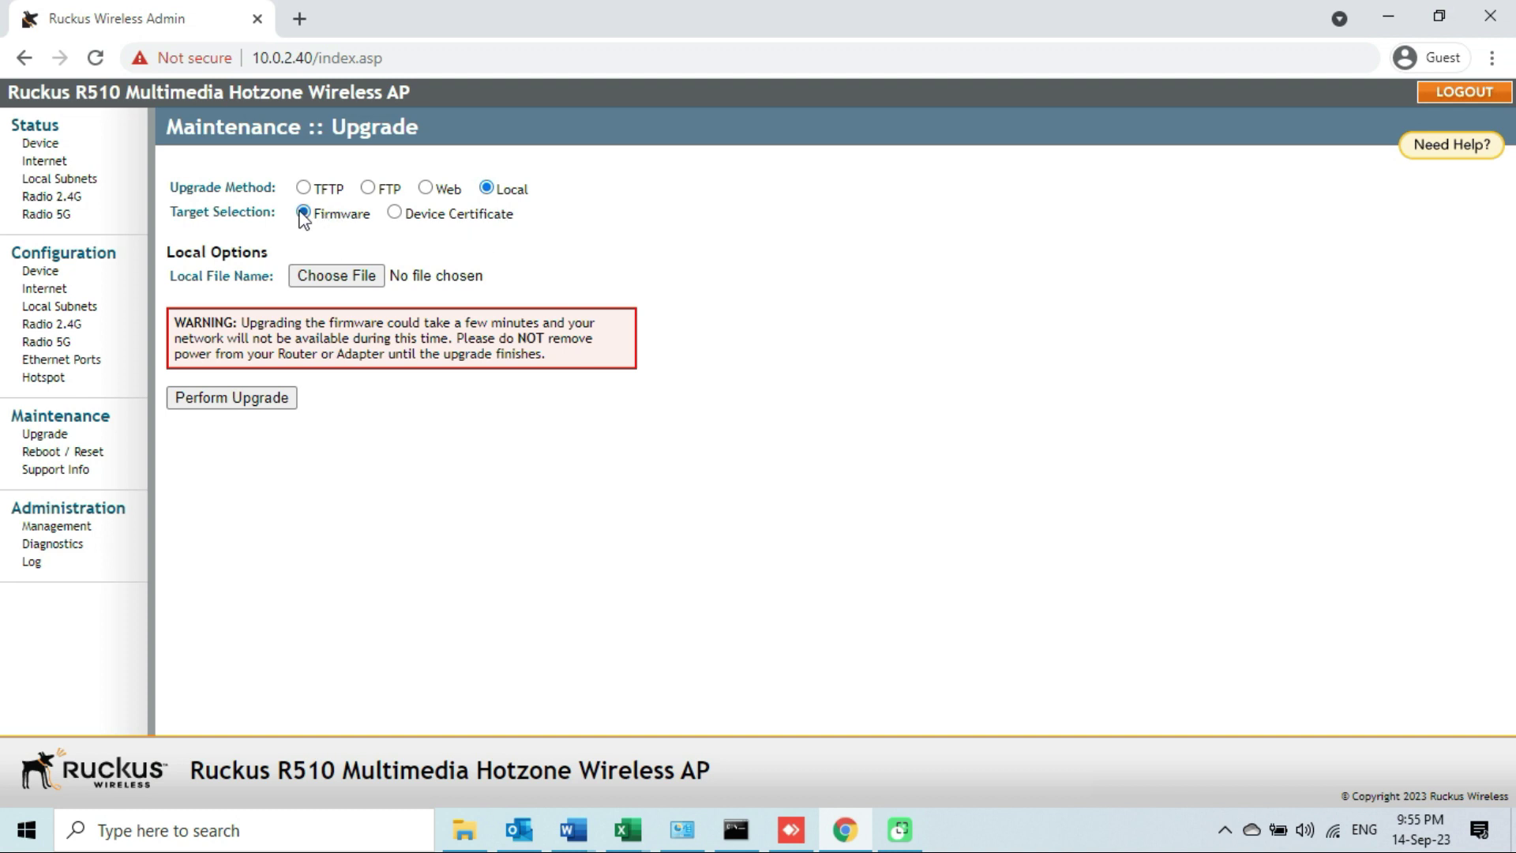
{"action": "left_click", "coordinate": [342, 282]}
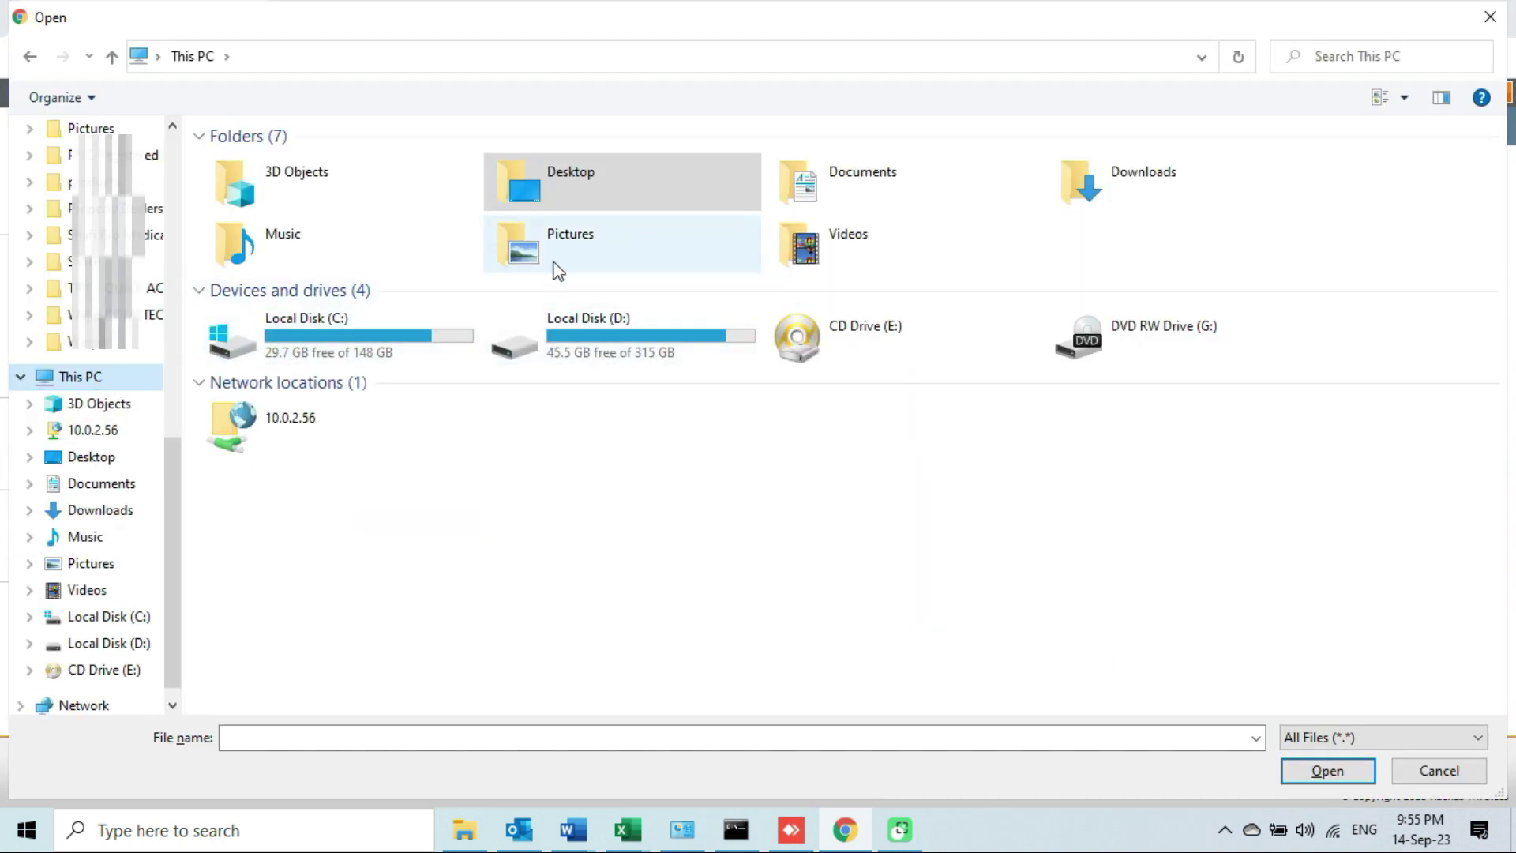
Choose R510_110.0.0.0.663.bl7 from Desktop > RUKUS R510 AP as the firmware file.
{"action": "left_click", "coordinate": [85, 463]}
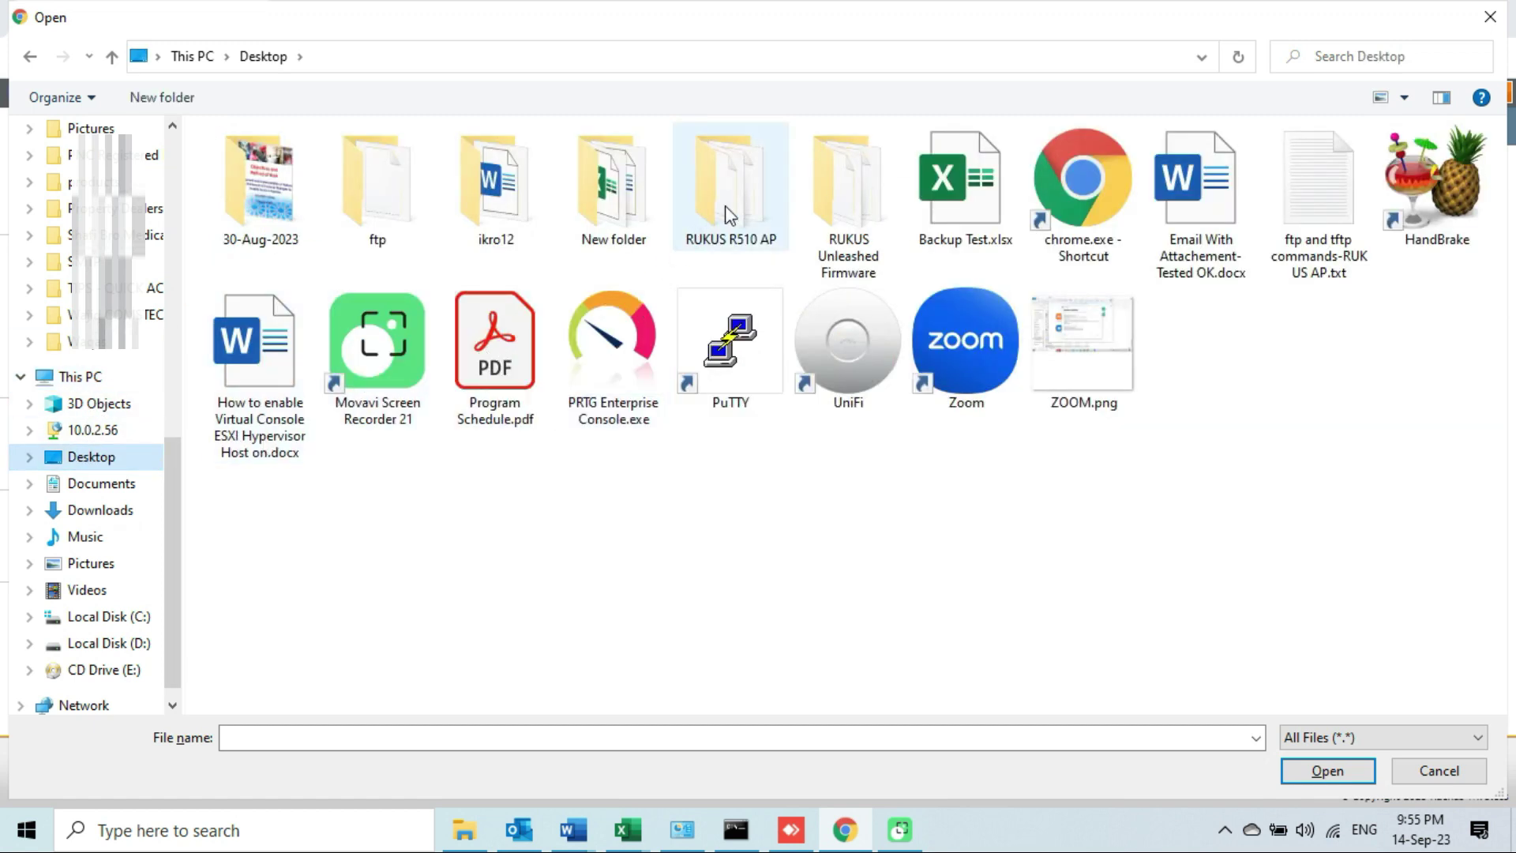
{"action": "left_click", "coordinate": [747, 195]}
{"action": "right_click", "coordinate": [743, 185]}
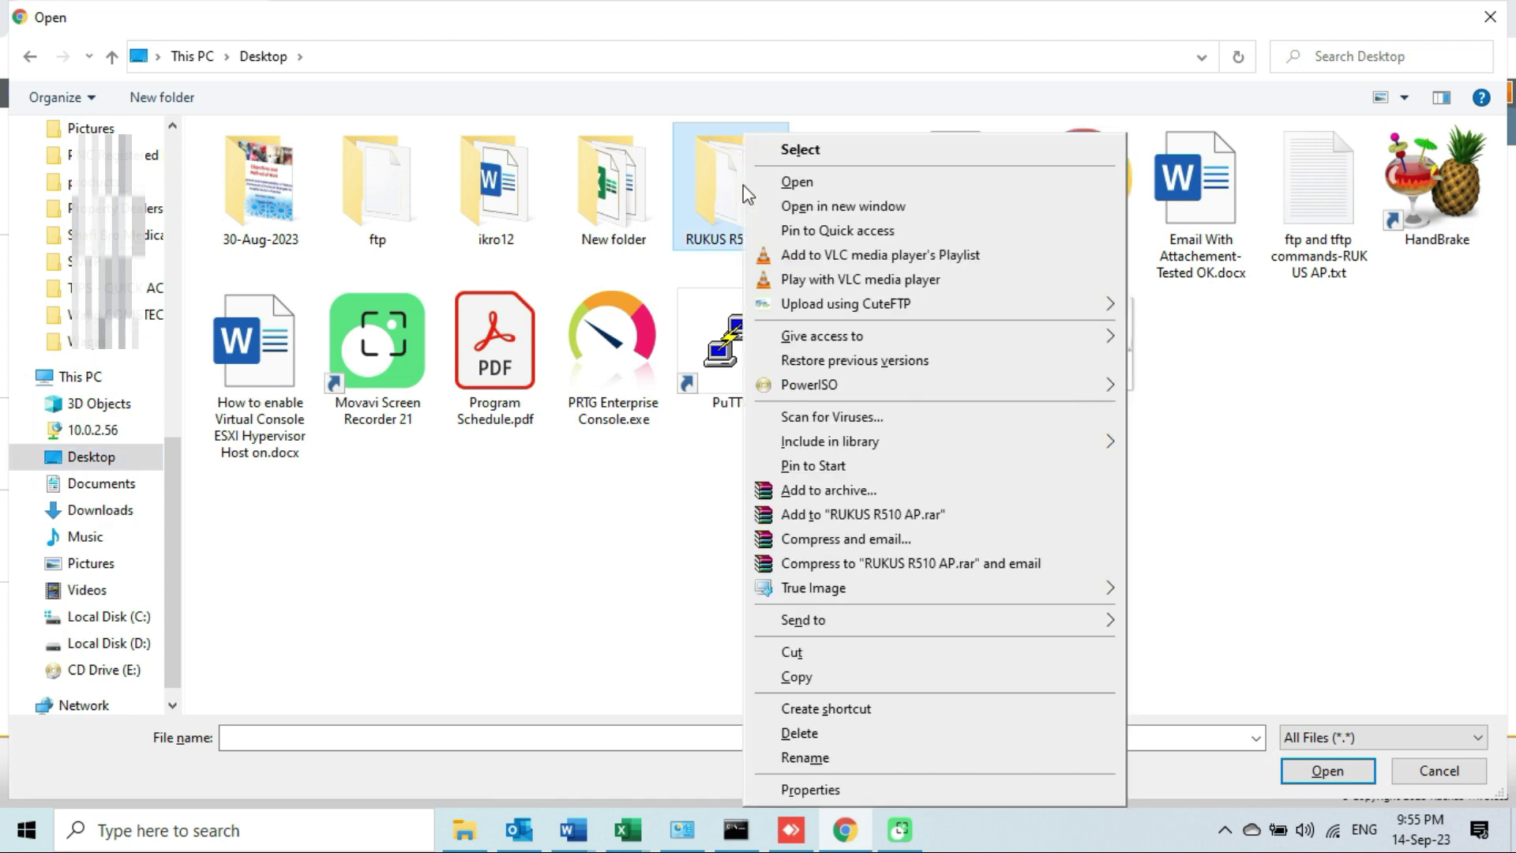
{"action": "left_click", "coordinate": [794, 184]}
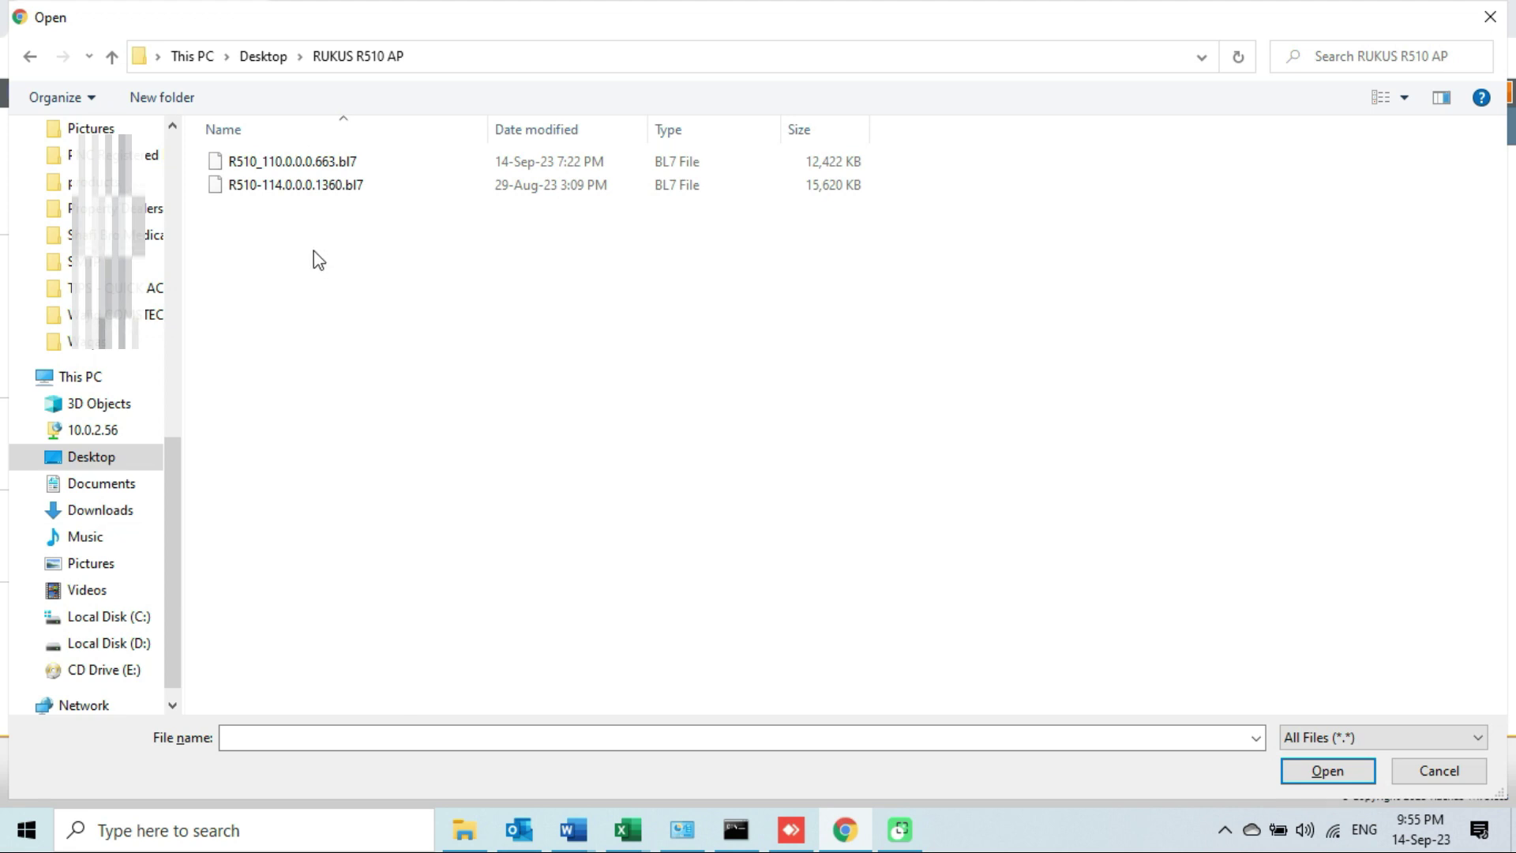
{"action": "left_click", "coordinate": [298, 162]}
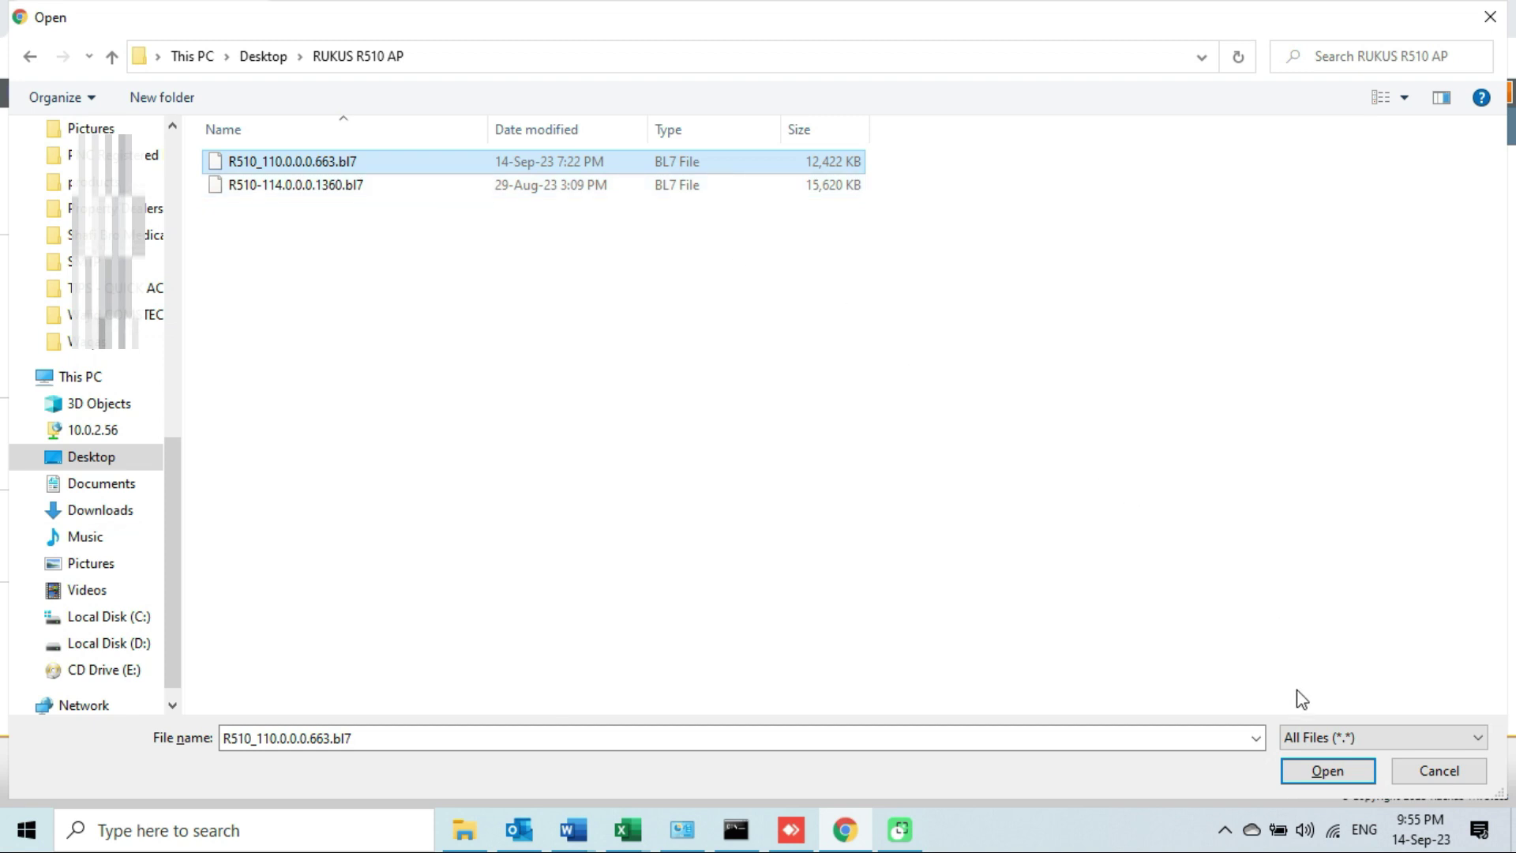
{"action": "left_click", "coordinate": [1307, 771]}
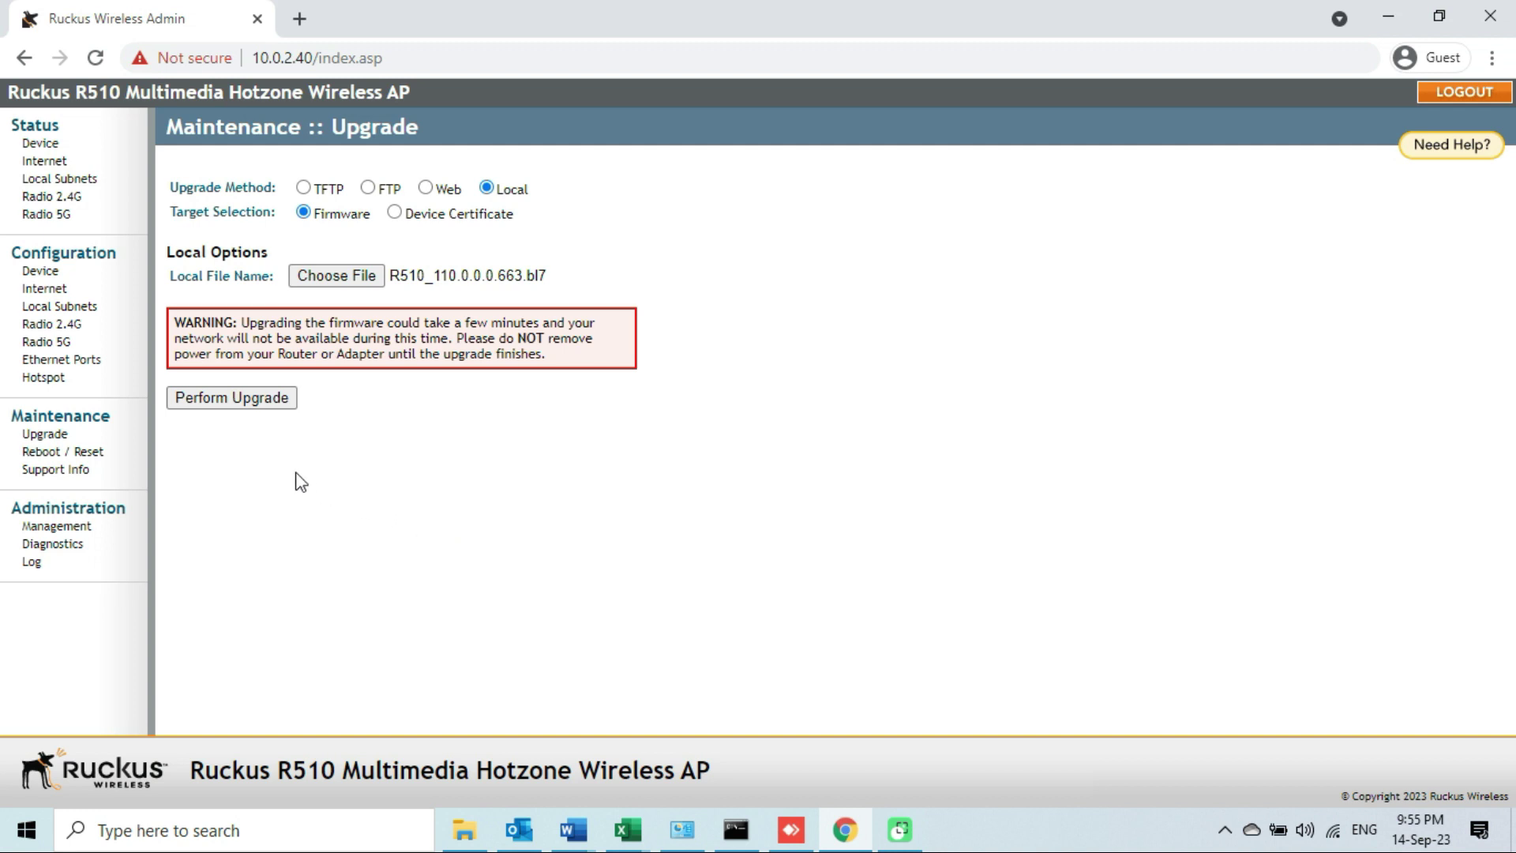
Perform the upgrade and acknowledge the 'I'm all done' alert after the reboot.
{"action": "left_click", "coordinate": [254, 399]}
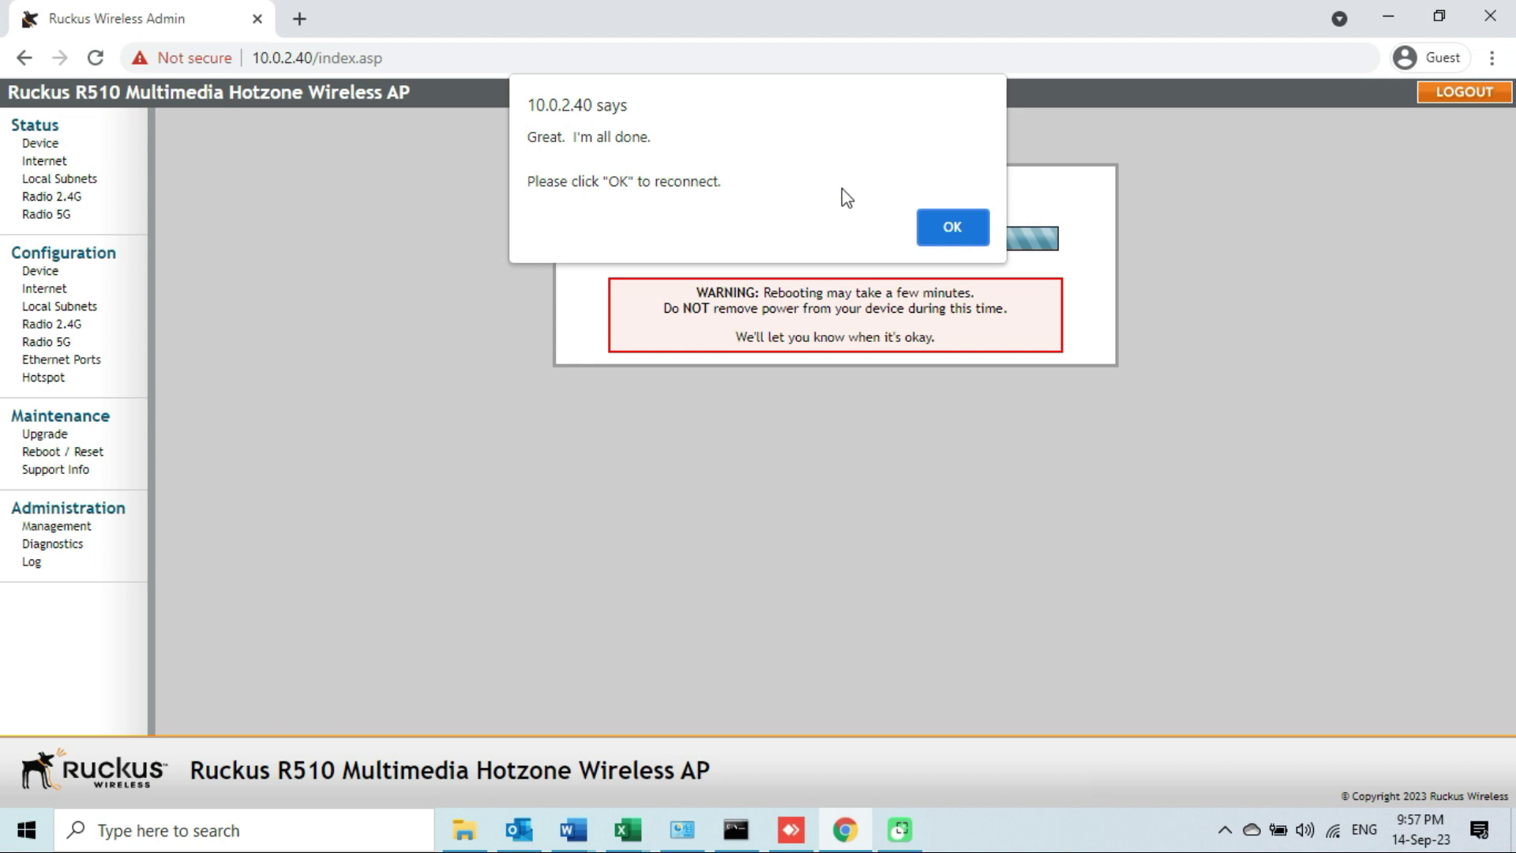
{"action": "left_click", "coordinate": [954, 228]}
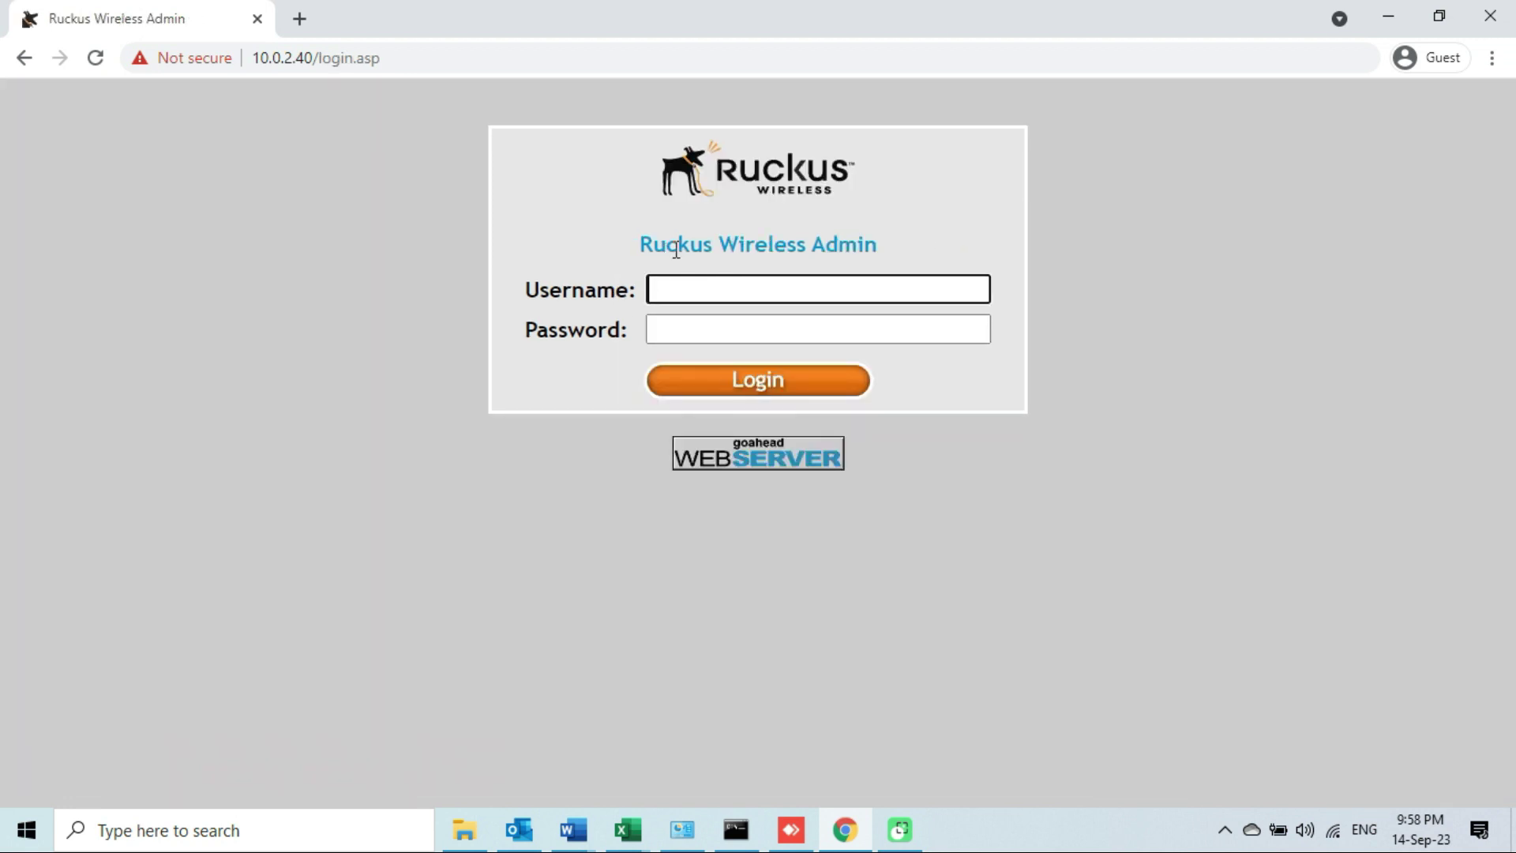
Sign back in on the login page with the admin username and password.
{"action": "left_click", "coordinate": [287, 60]}
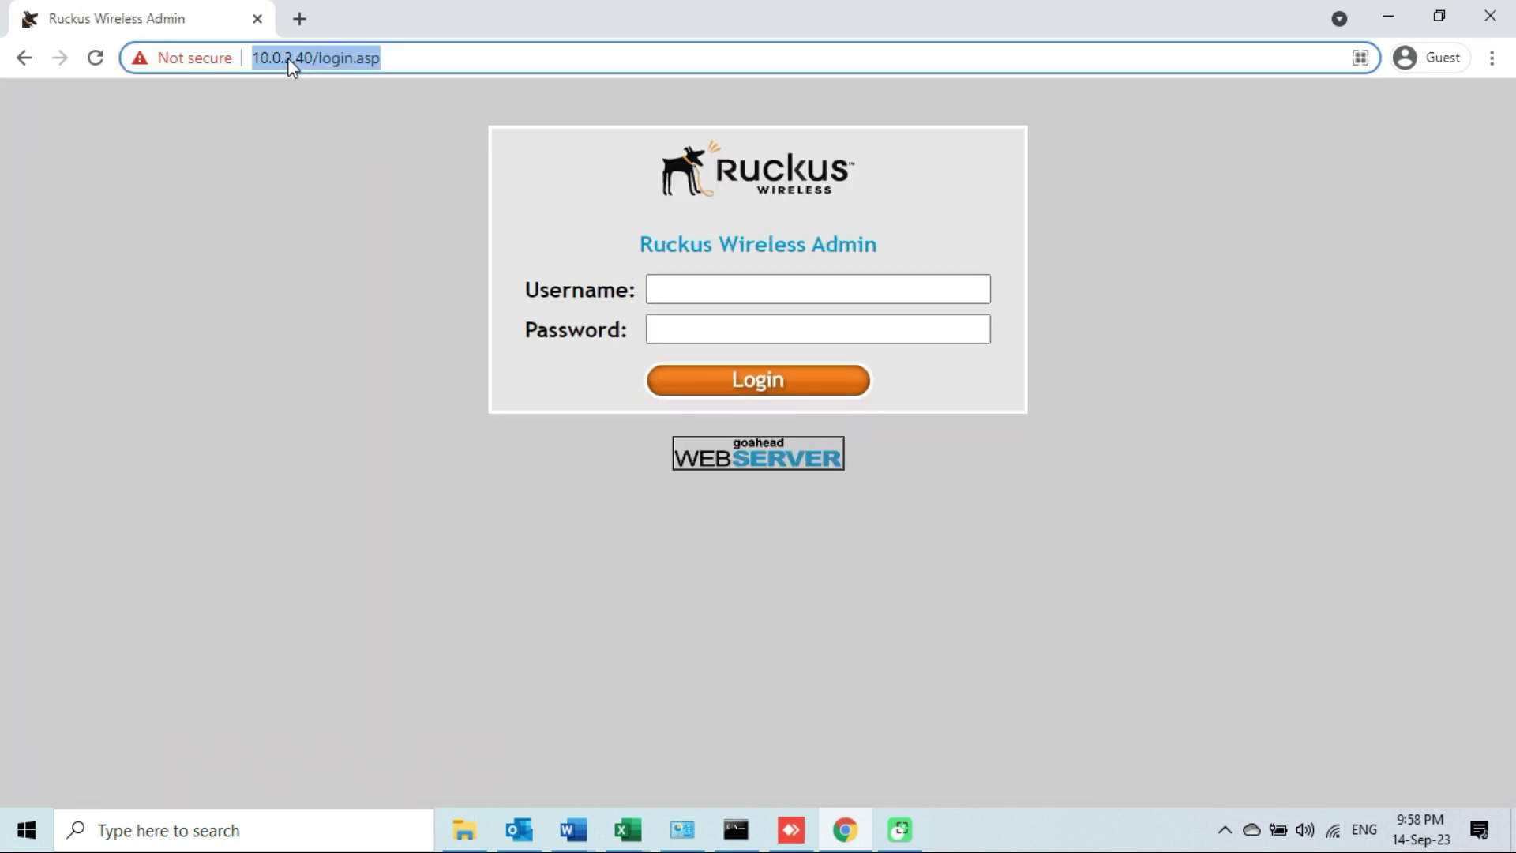
{"action": "left_click", "coordinate": [751, 293]}
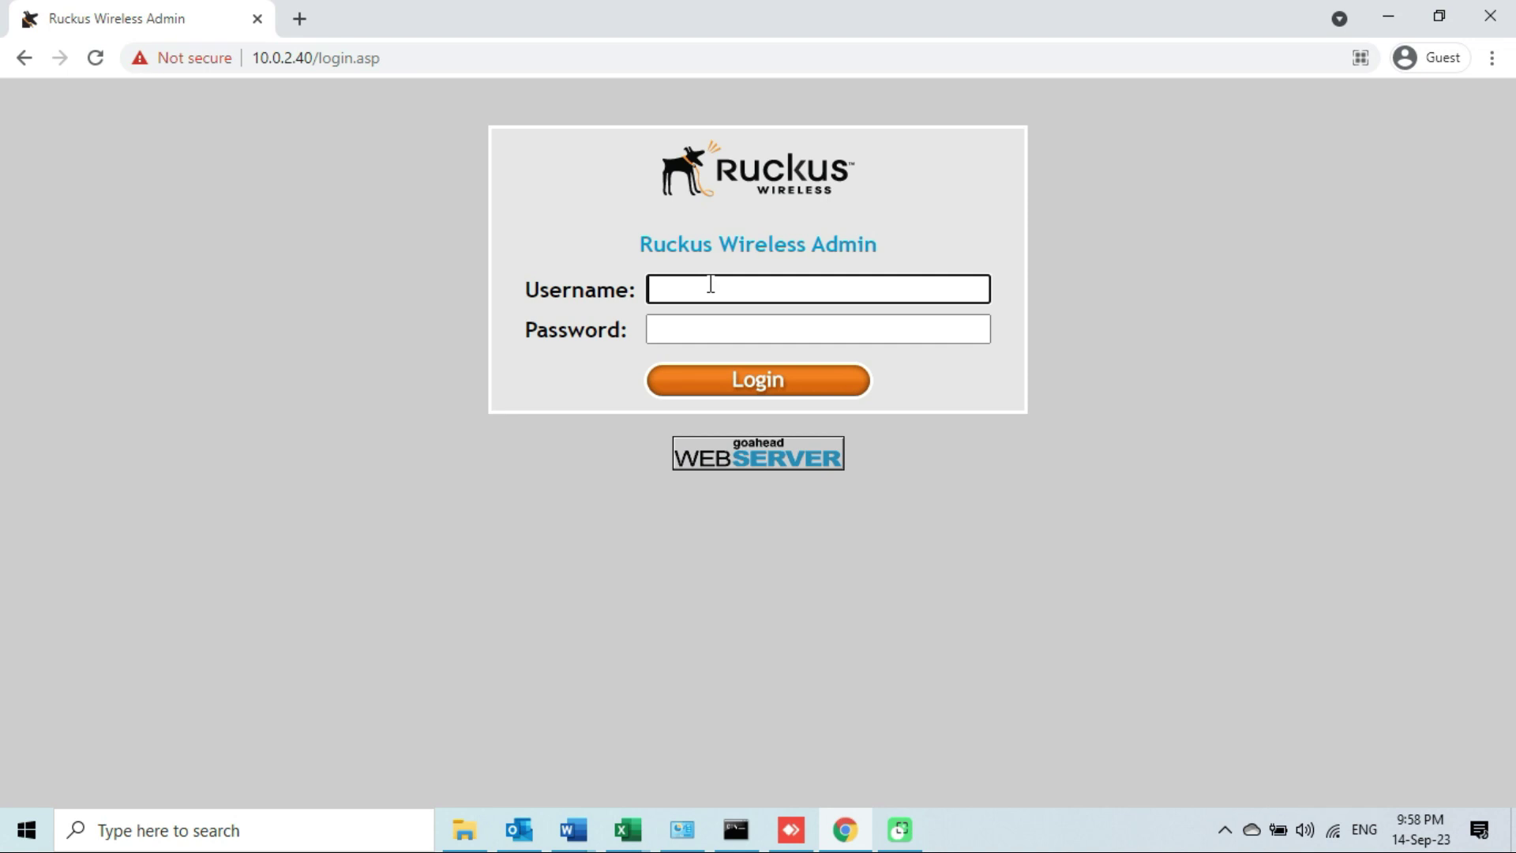
{"action": "type", "text": "super"}
{"action": "left_click", "coordinate": [754, 324]}
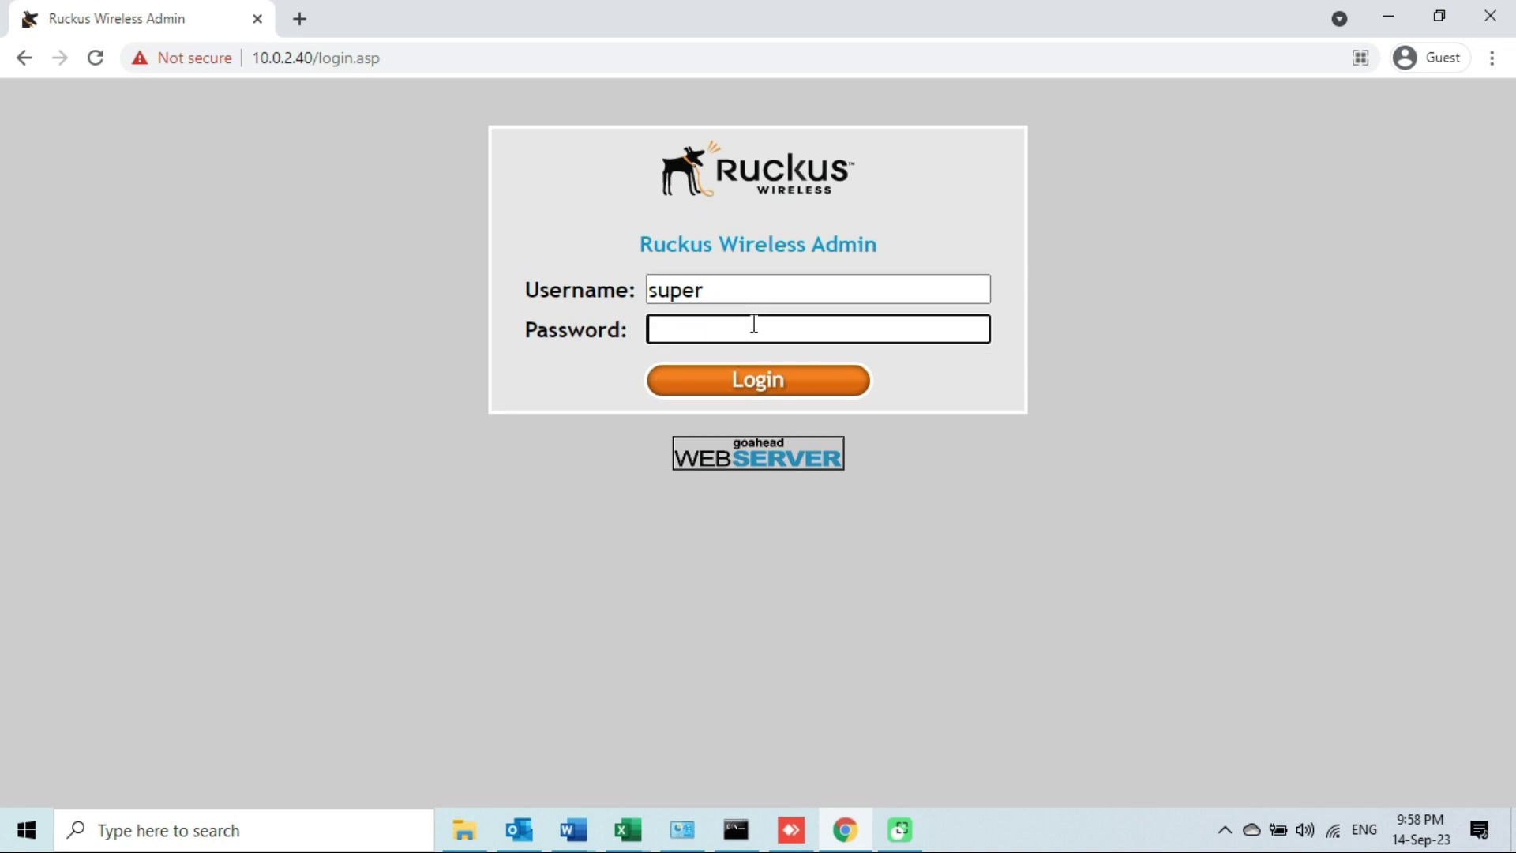
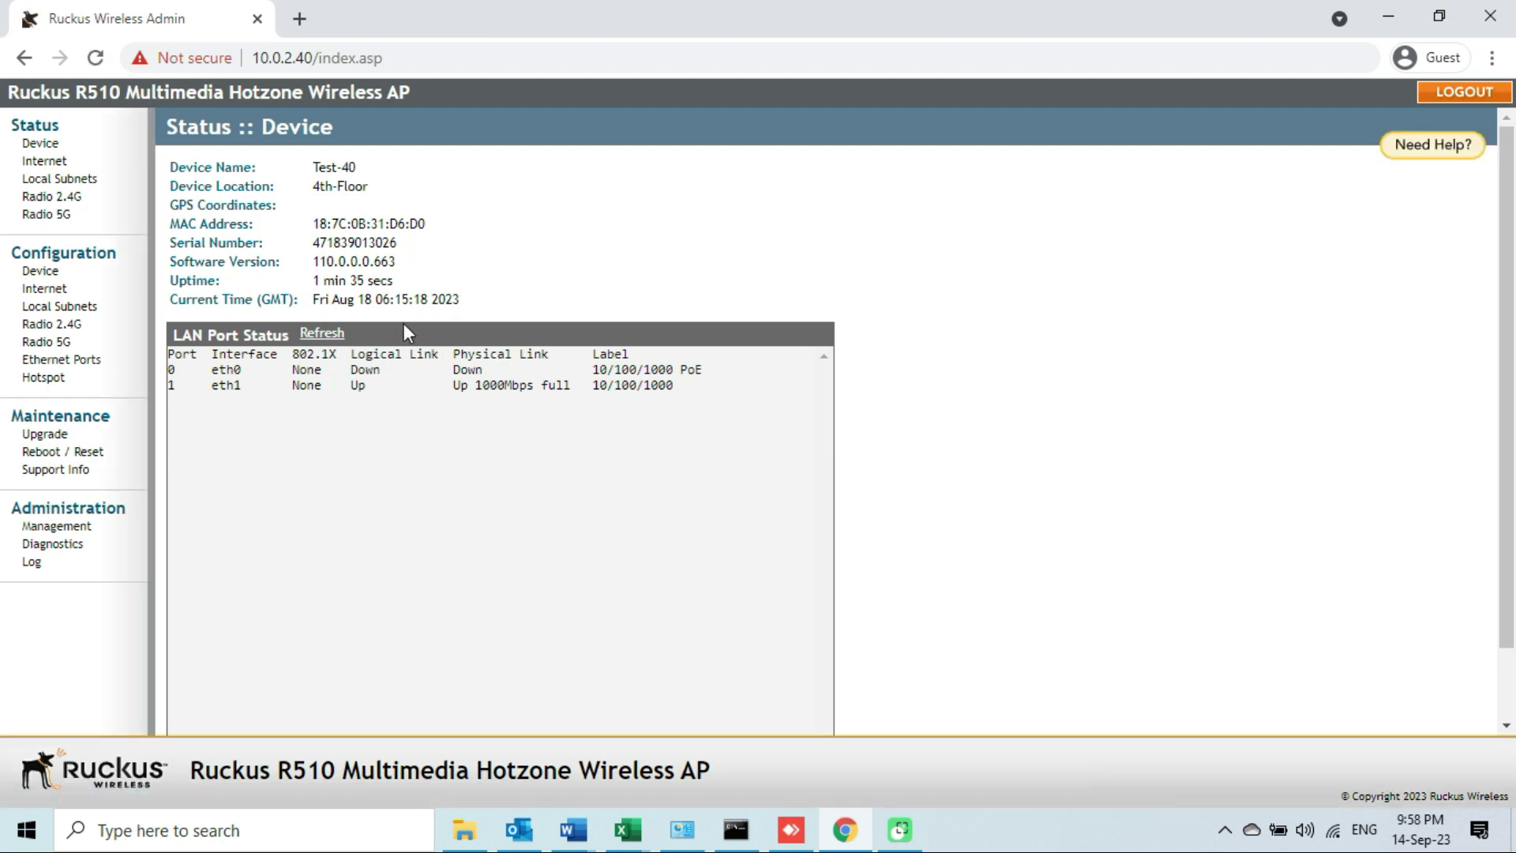
{"action": "left_click_drag", "start_coordinate": [282, 263], "coordinate": [171, 263]}
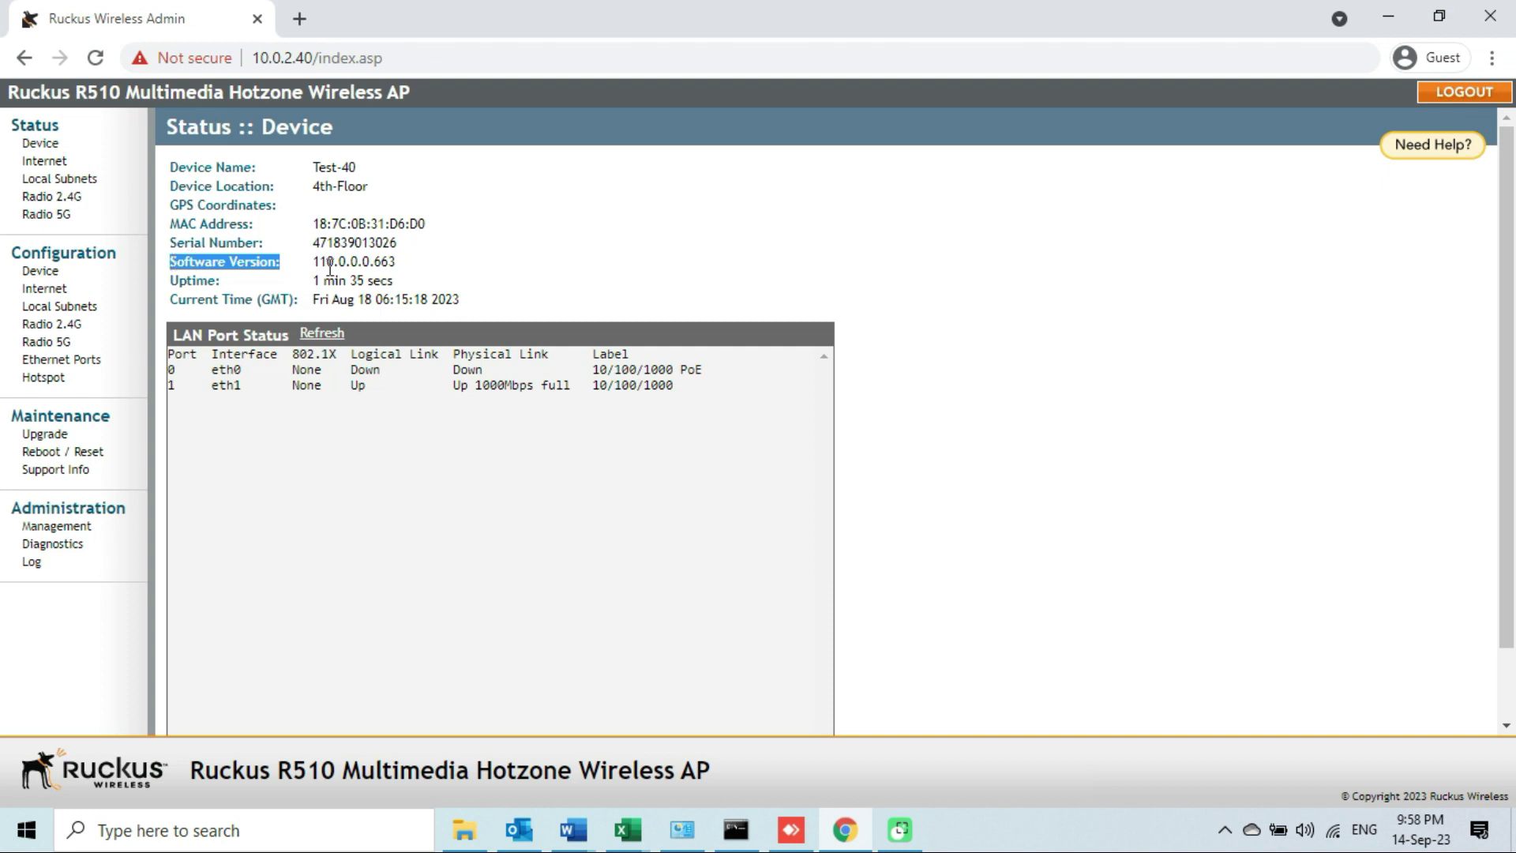
{"action": "left_click_drag", "start_coordinate": [316, 262], "coordinate": [401, 266]}
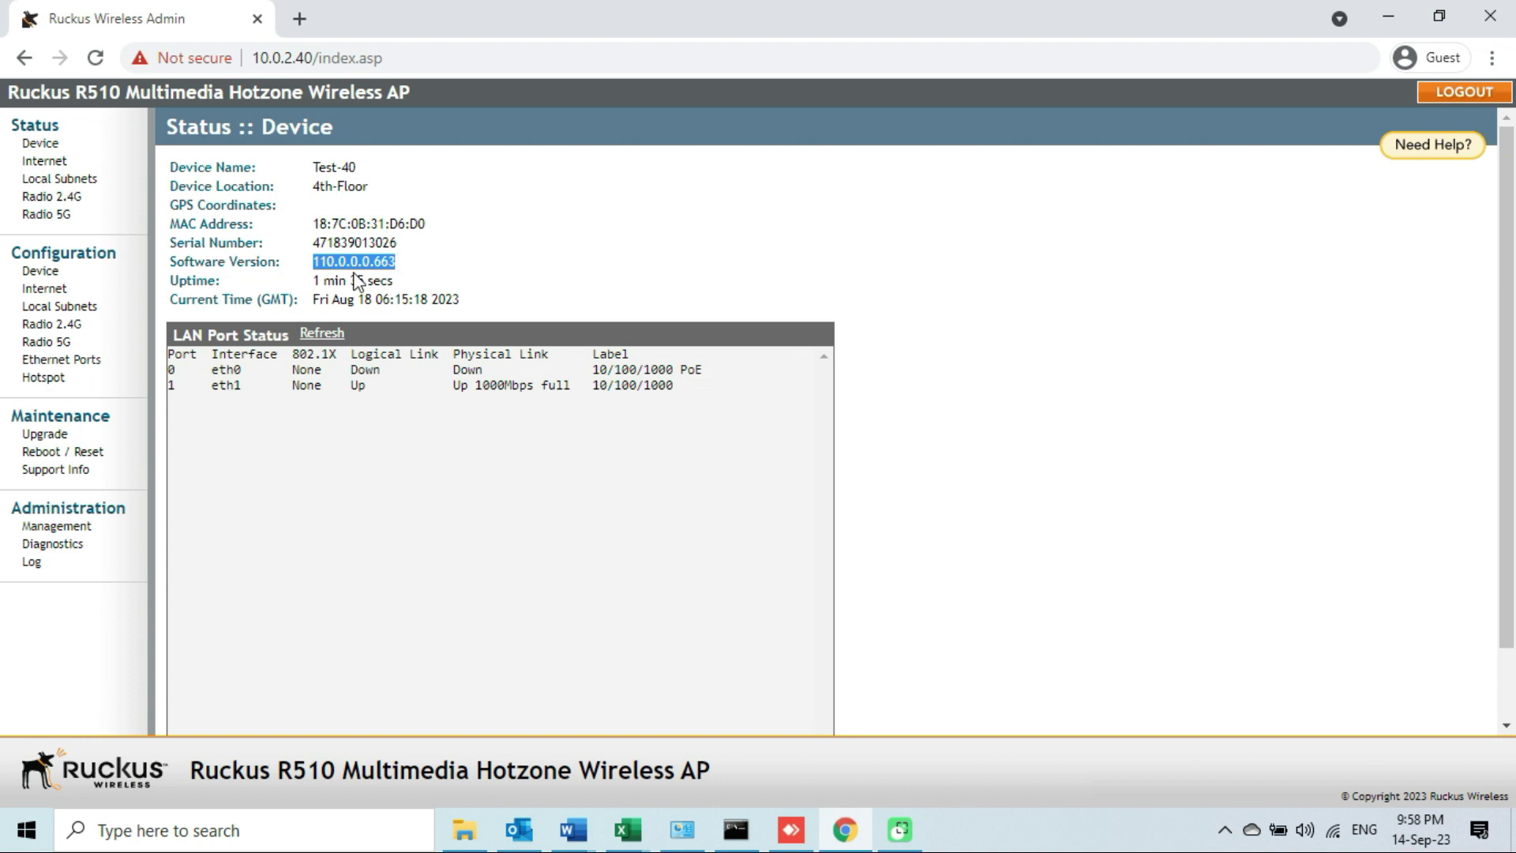
{"action": "left_click", "coordinate": [327, 263]}
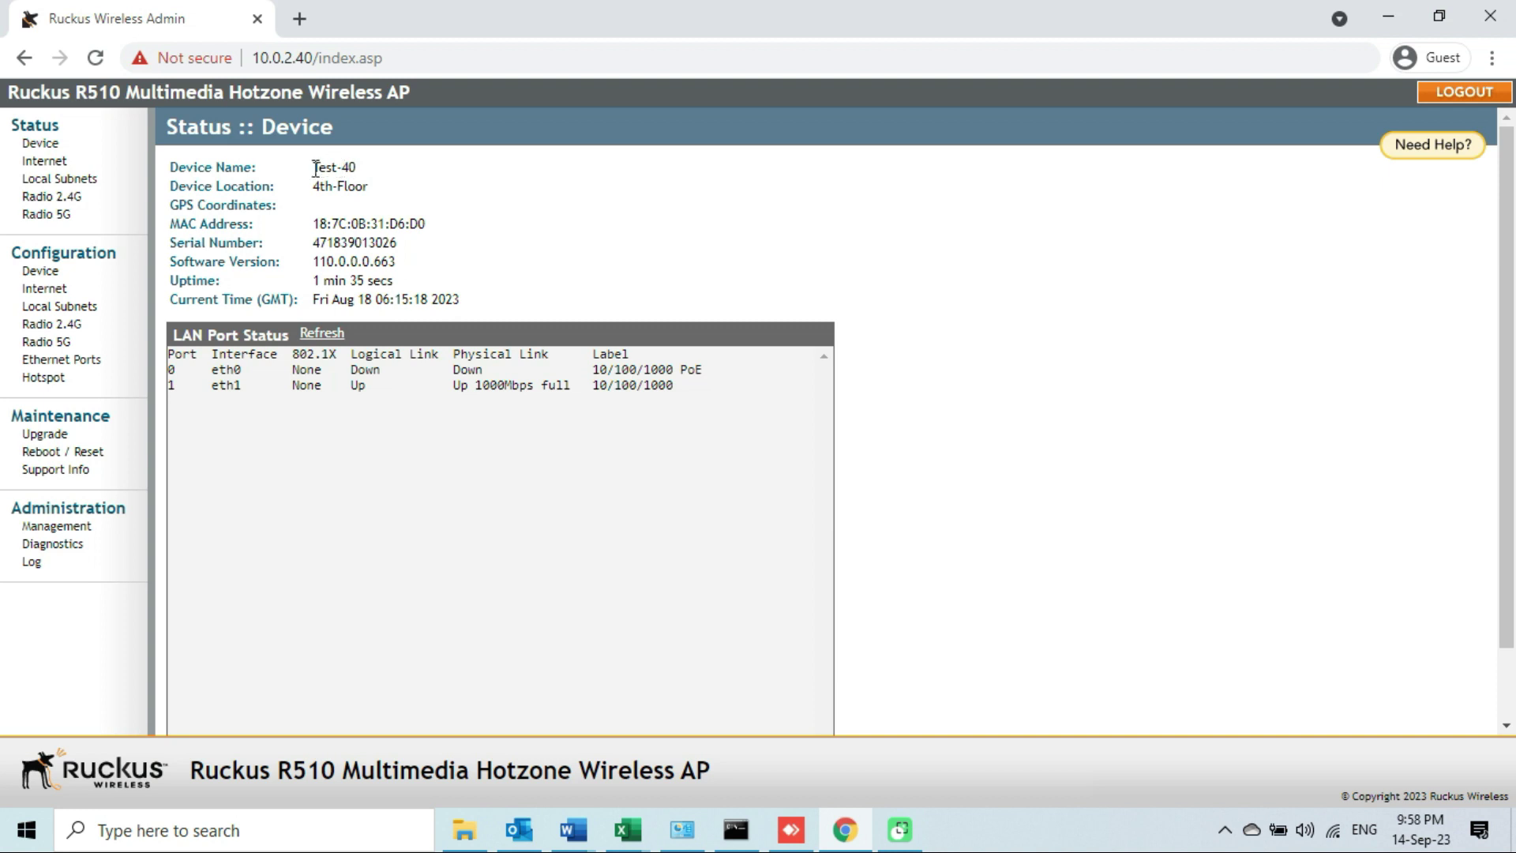
{"action": "left_click_drag", "start_coordinate": [314, 168], "coordinate": [357, 172]}
{"action": "left_click_drag", "start_coordinate": [313, 188], "coordinate": [363, 182]}
Review the Internet status, noting the Static connection type and IPv4 address 10.0.2.40.
{"action": "left_click", "coordinate": [57, 162]}
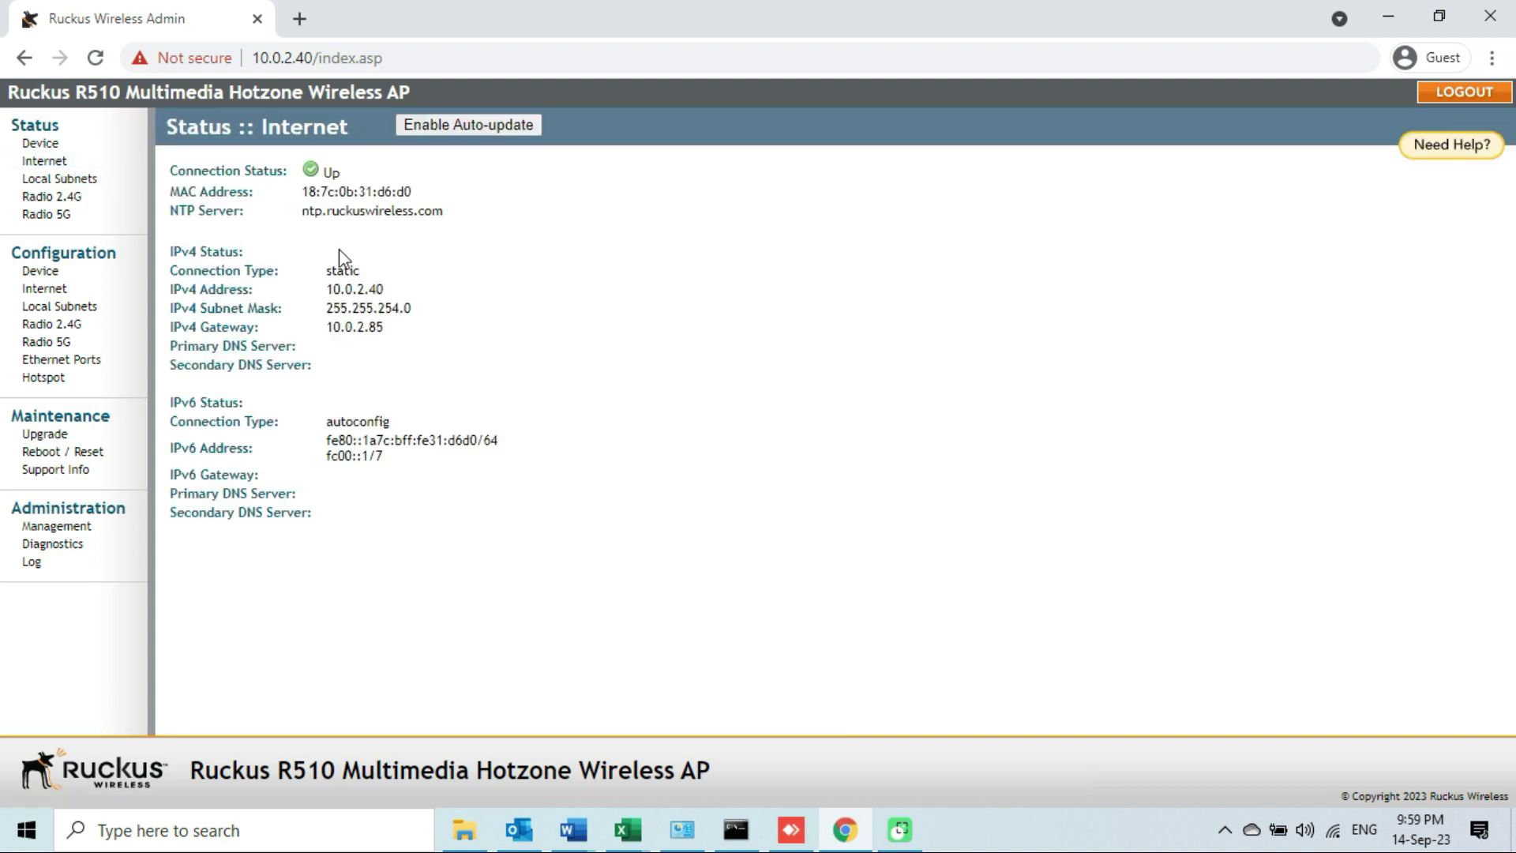
{"action": "double_click", "coordinate": [330, 272]}
{"action": "left_click_drag", "start_coordinate": [327, 289], "coordinate": [392, 282]}
Check the Radio 2.4G Test-40-SSID wireless status, then minimize Chrome.
{"action": "left_click", "coordinate": [69, 199]}
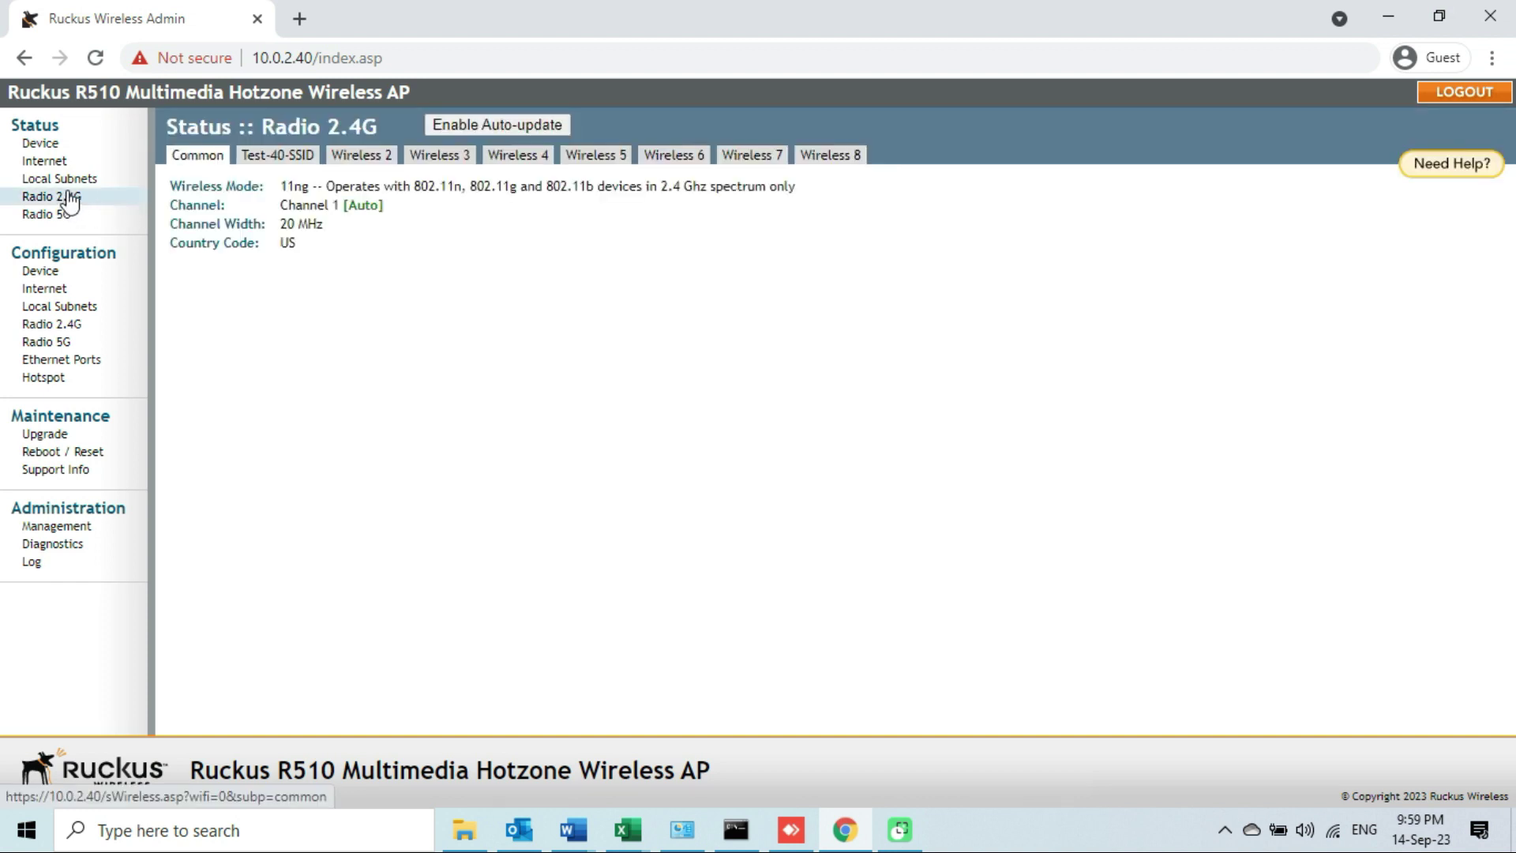
{"action": "left_click", "coordinate": [265, 158]}
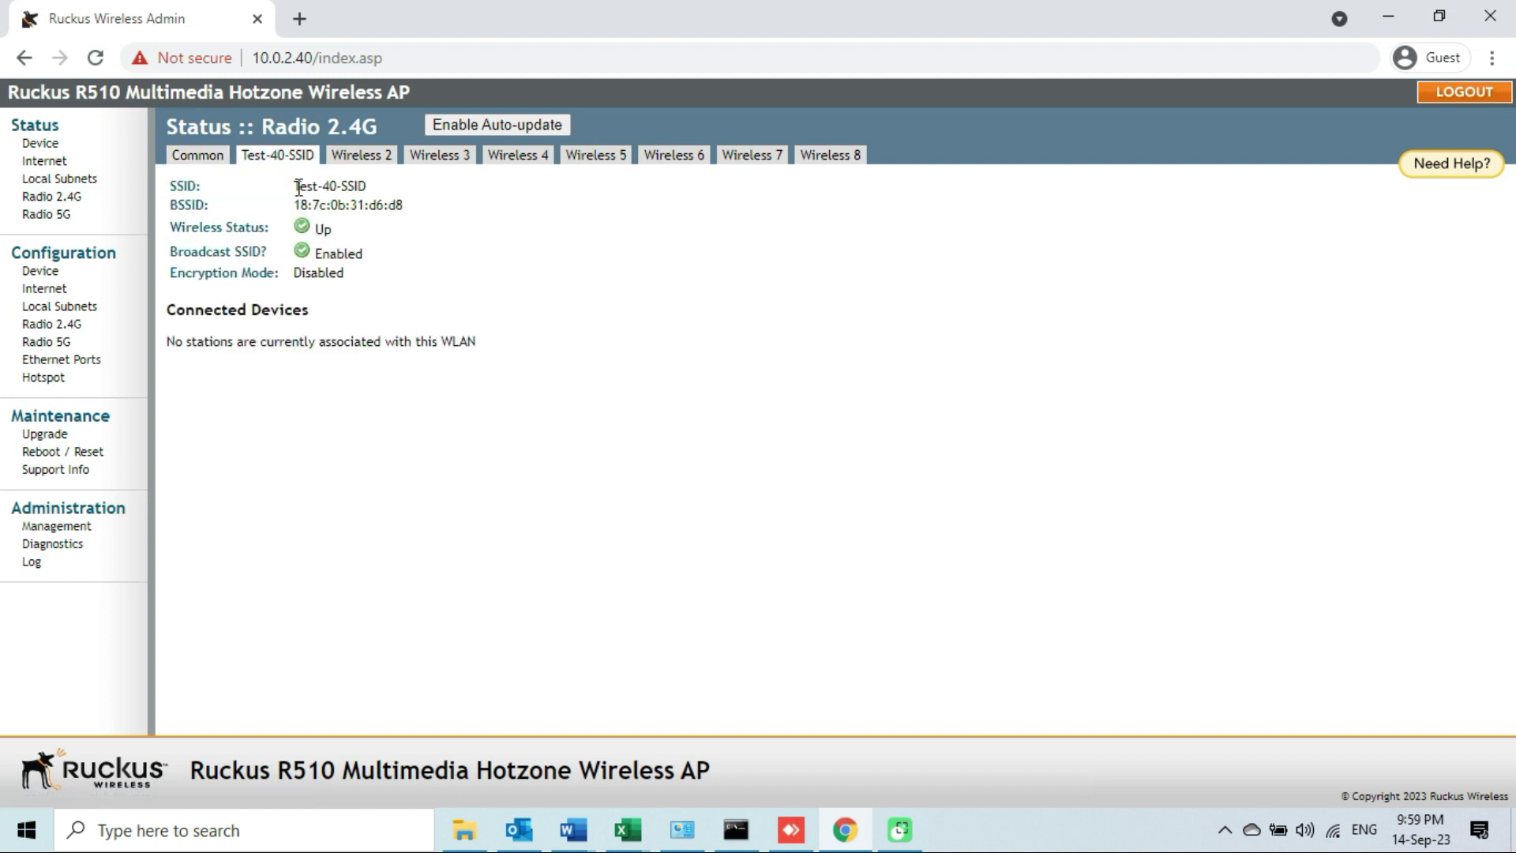
{"action": "left_click_drag", "start_coordinate": [303, 185], "coordinate": [371, 195]}
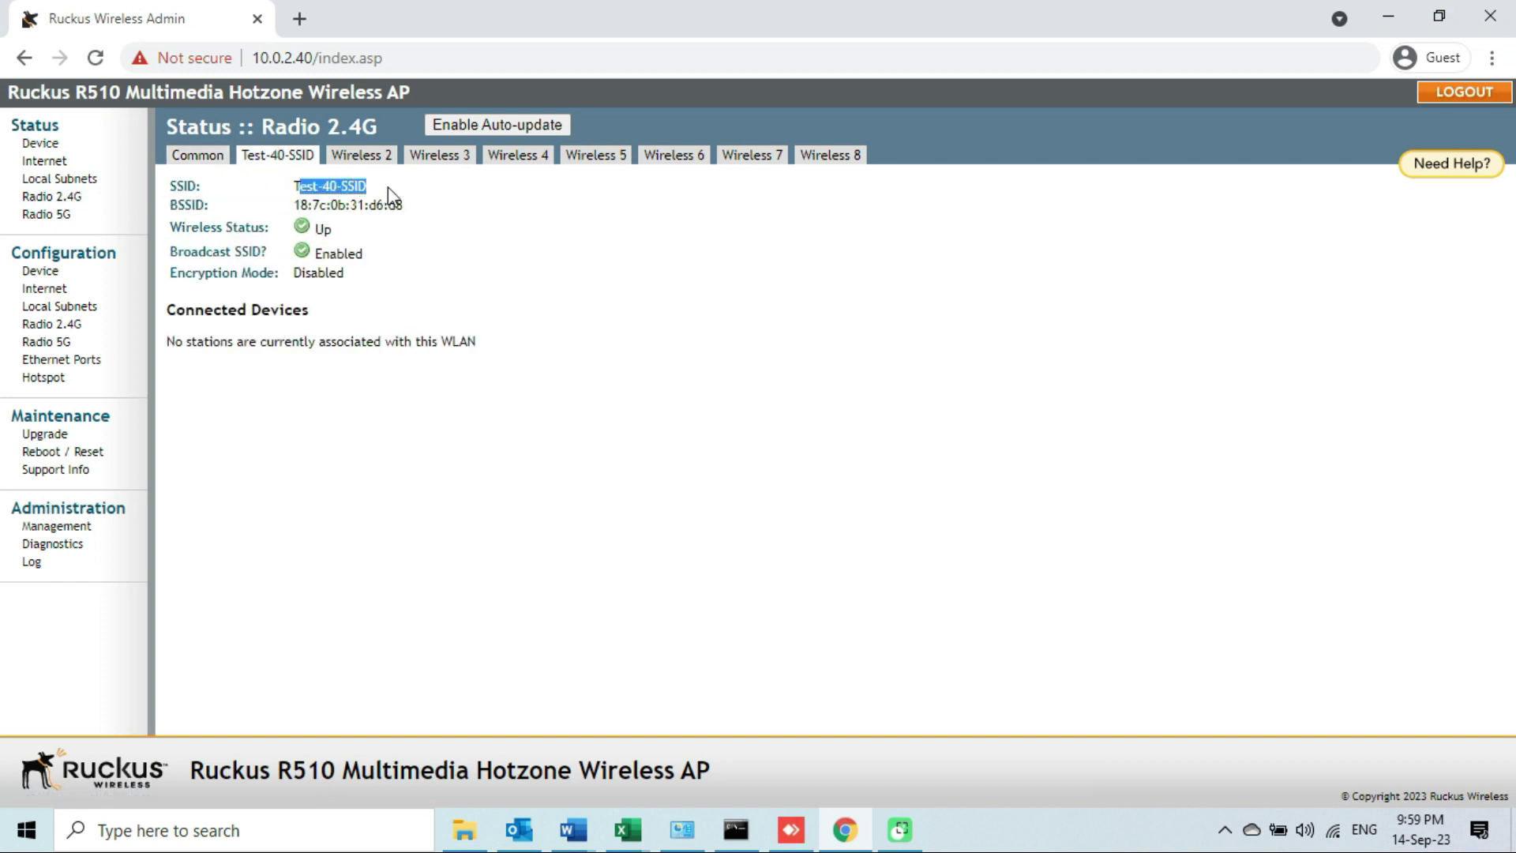
{"action": "left_click", "coordinate": [470, 417]}
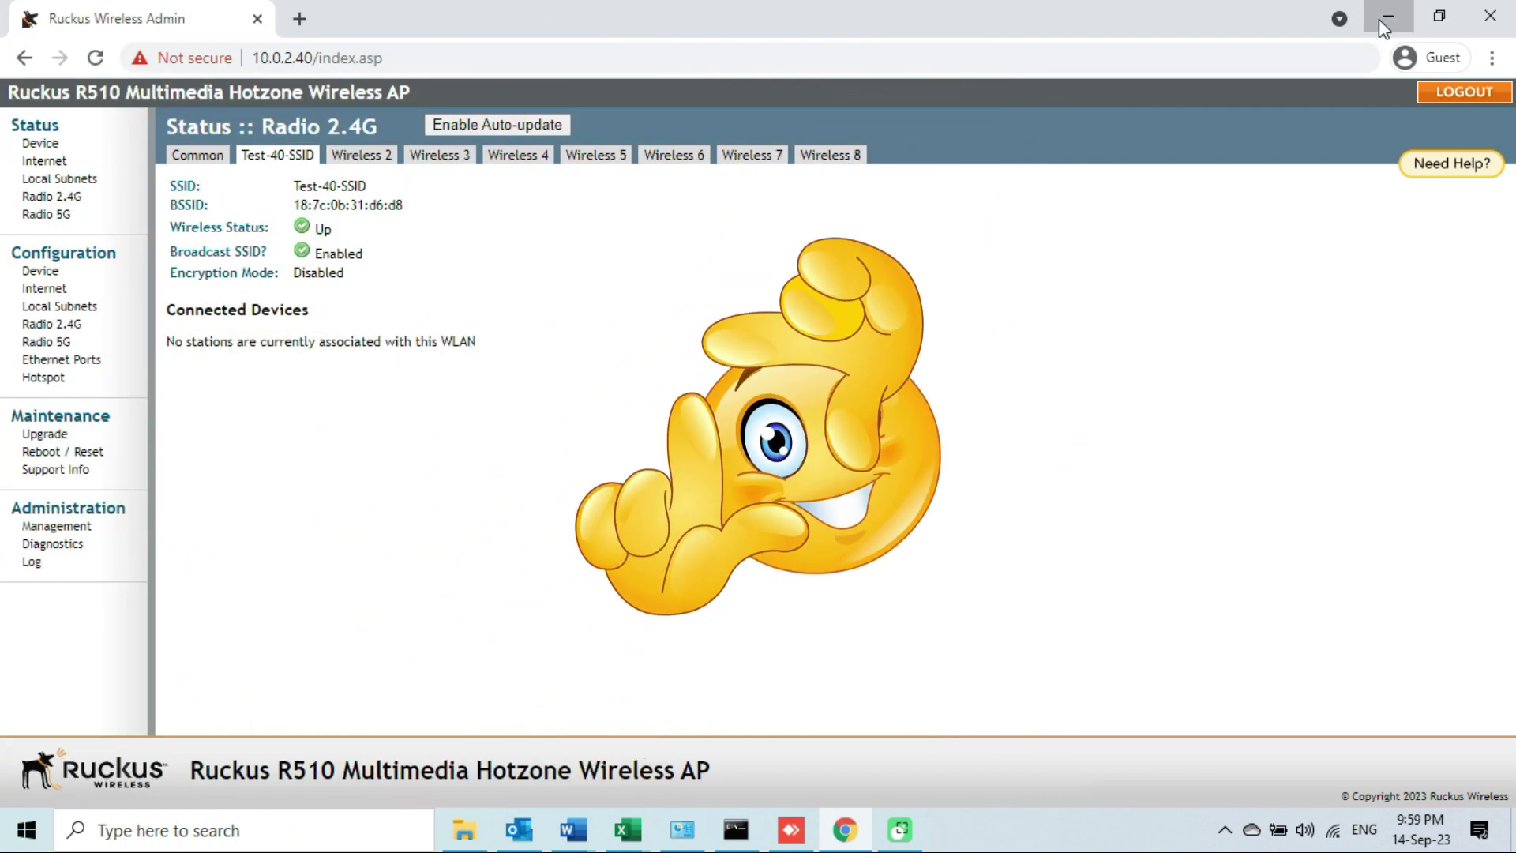
{"action": "left_click", "coordinate": [1386, 18]}
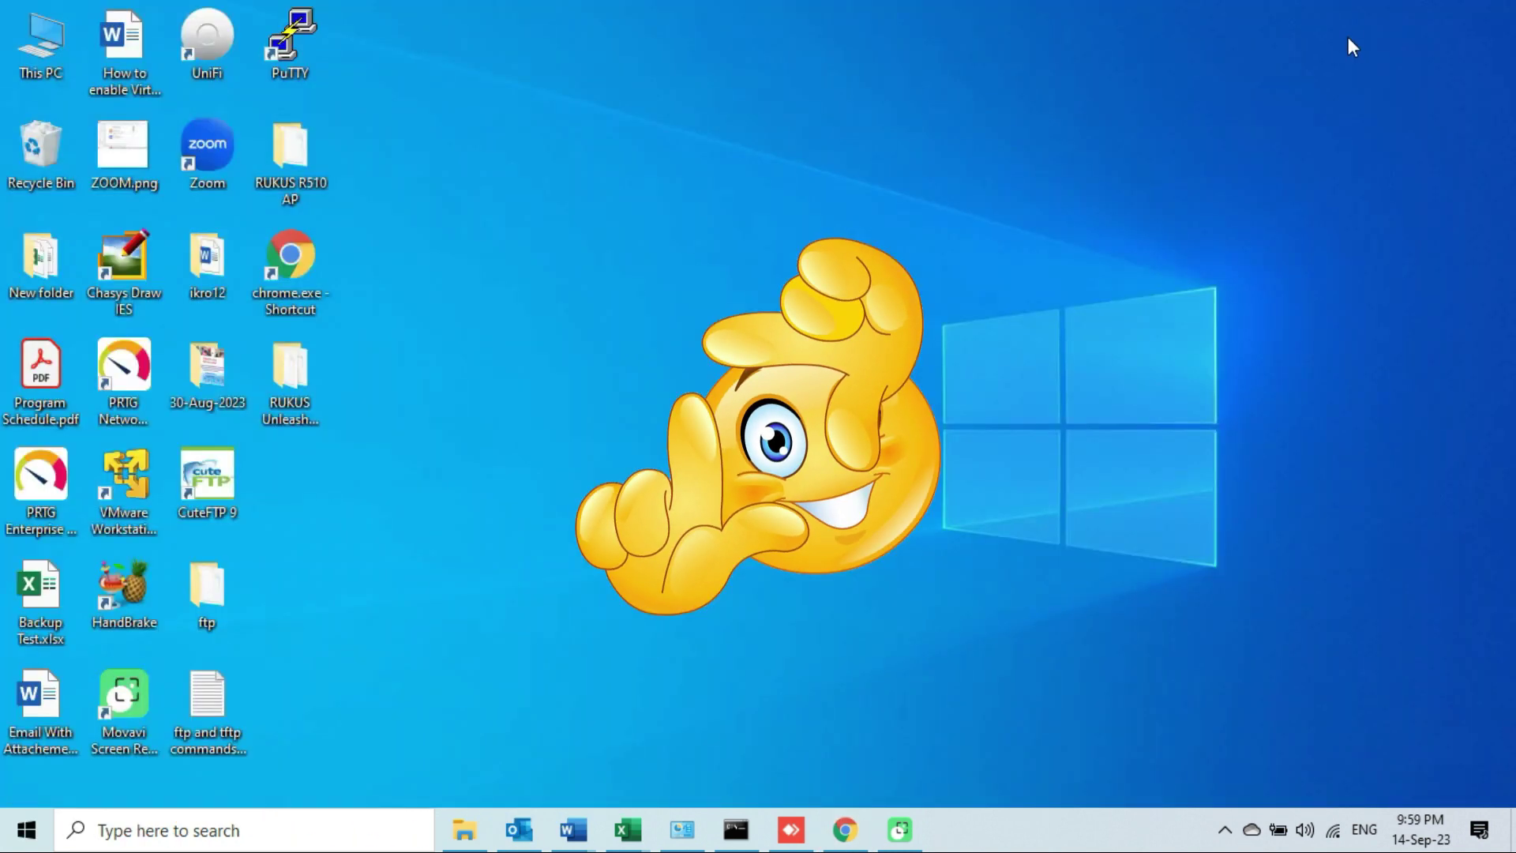